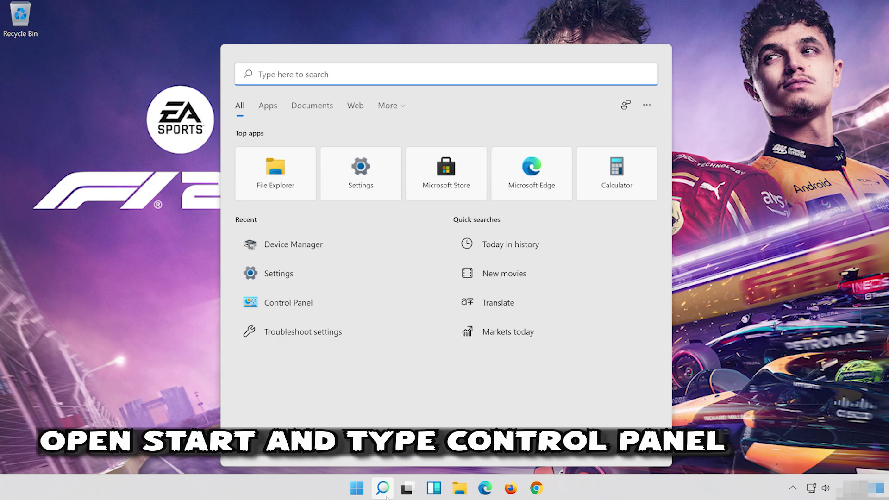
Step: Find and open Control Panel through Windows search, and go to its Hardware and Sound category
{"action": "type", "text": "contro"}
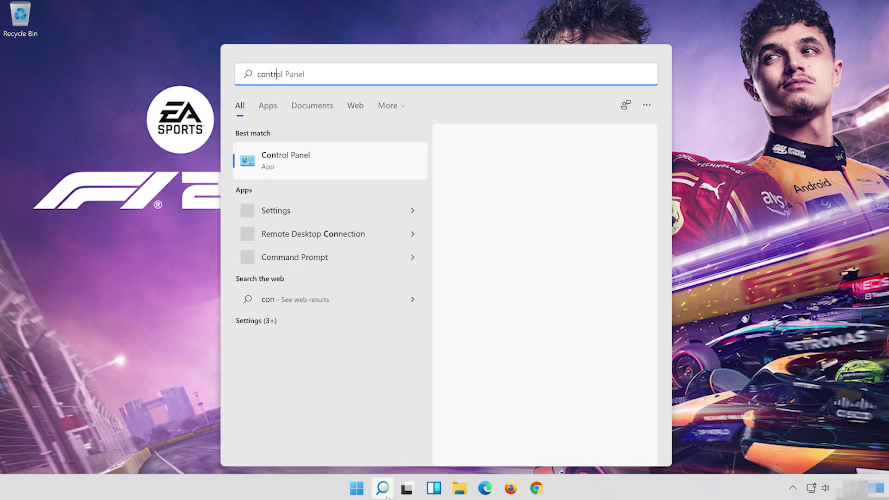
{"action": "type", "text": "l pane"}
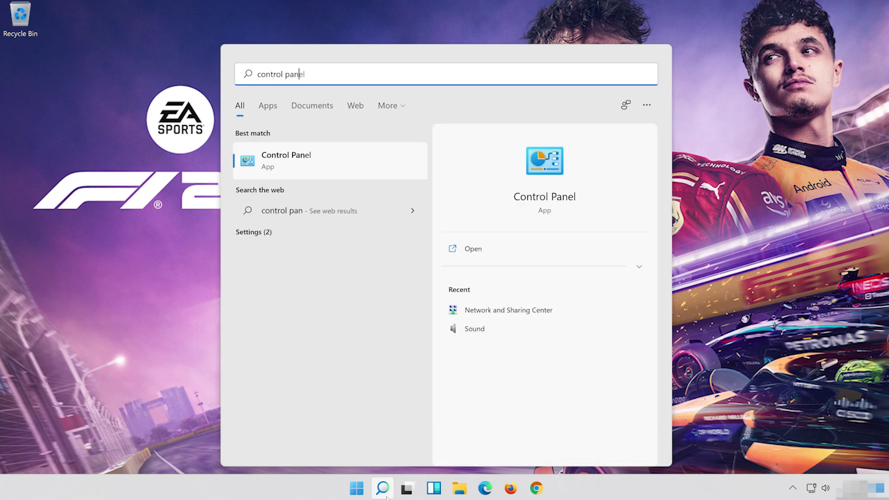
{"action": "type", "text": "l"}
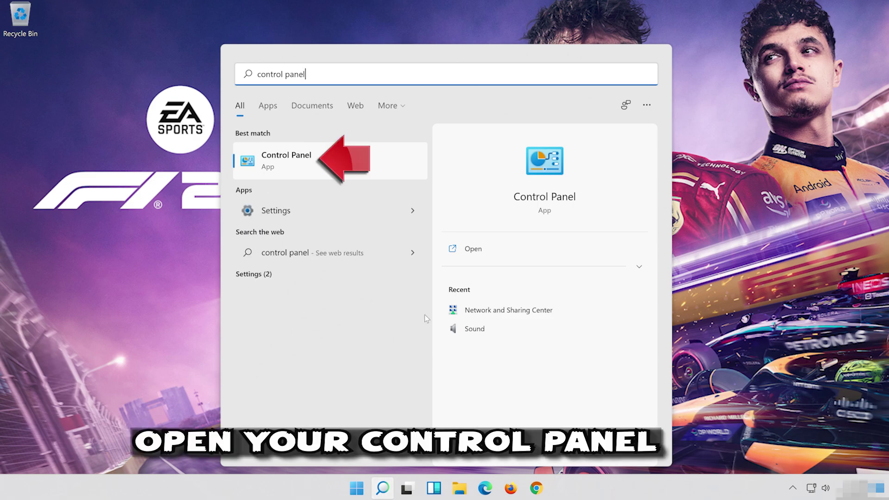
{"action": "left_click", "coordinate": [376, 161]}
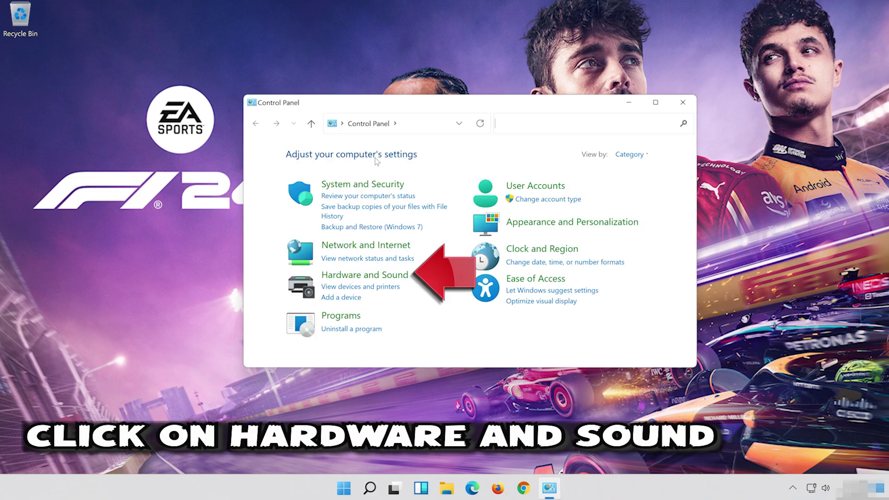
{"action": "left_click", "coordinate": [369, 276]}
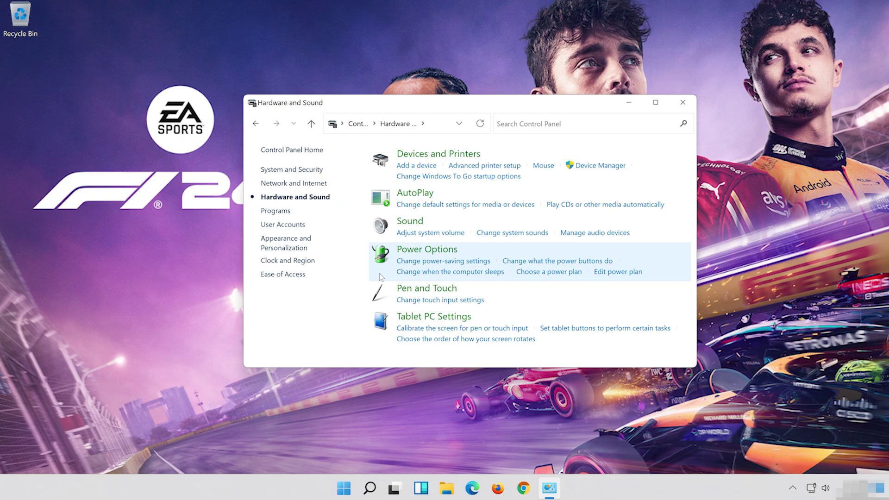
Step: Open the Sound settings and close the Control Panel window behind them
{"action": "left_click", "coordinate": [410, 223]}
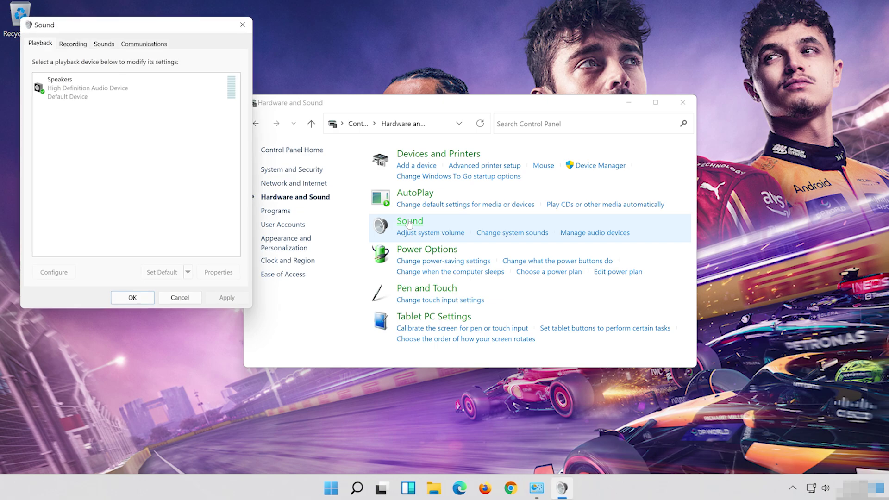
{"action": "left_click_drag", "start_coordinate": [149, 33], "coordinate": [469, 99]}
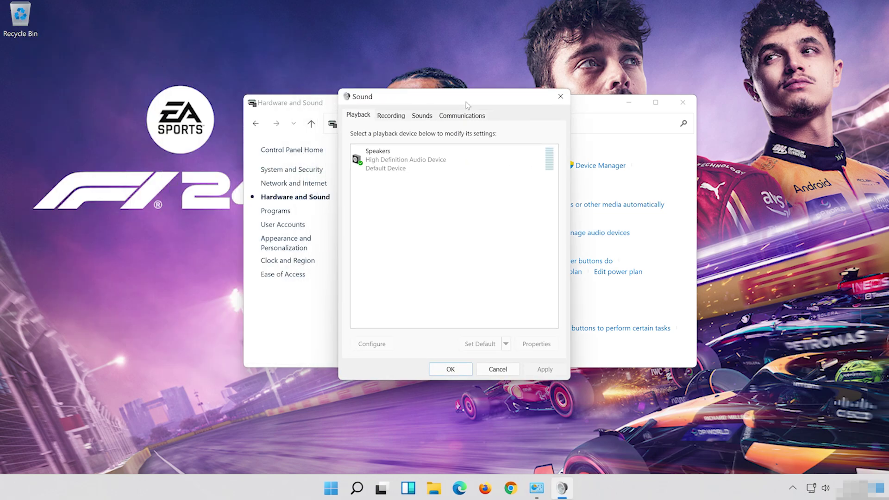
{"action": "left_click", "coordinate": [687, 103]}
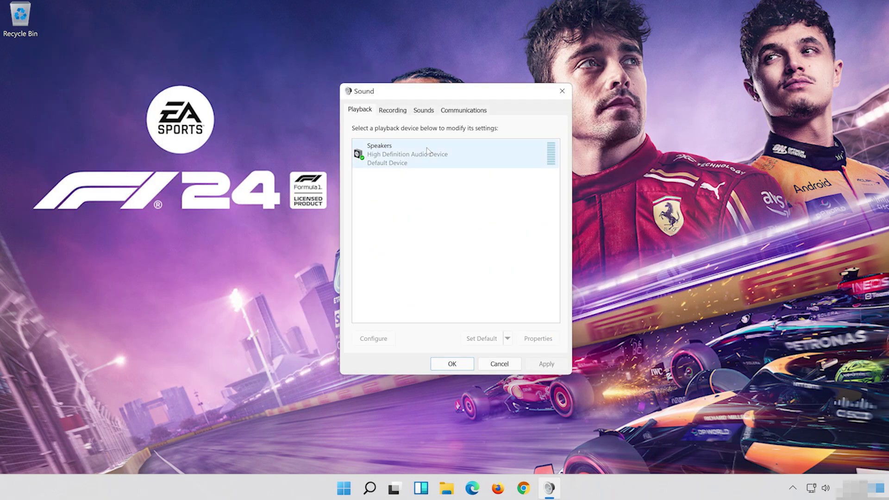
Step: Open the properties of the Speakers playback device
{"action": "left_click", "coordinate": [426, 150]}
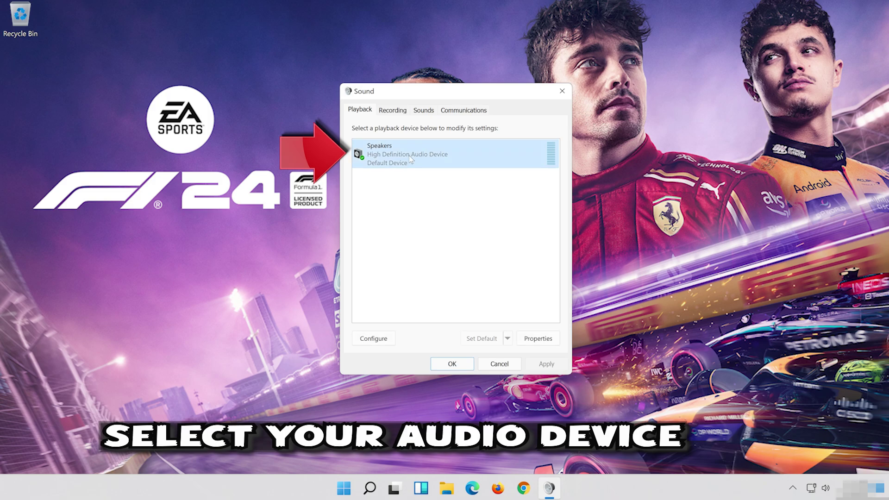
{"action": "right_click", "coordinate": [457, 147]}
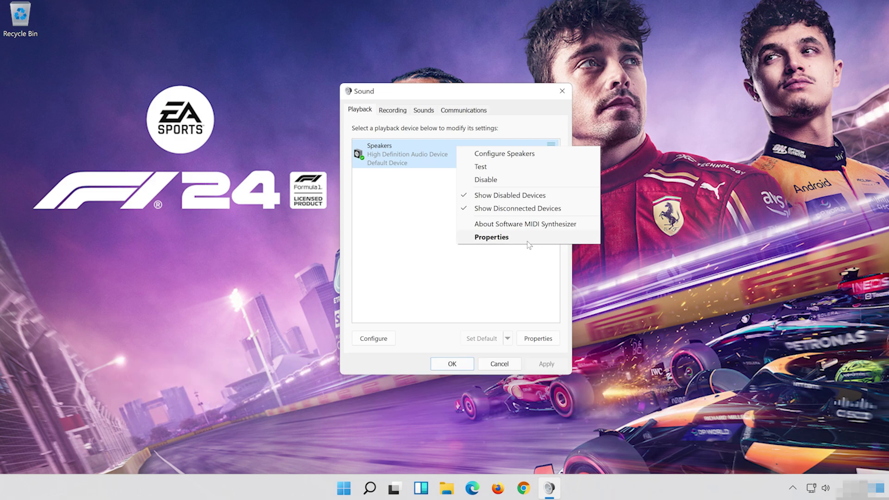
{"action": "left_click", "coordinate": [527, 241]}
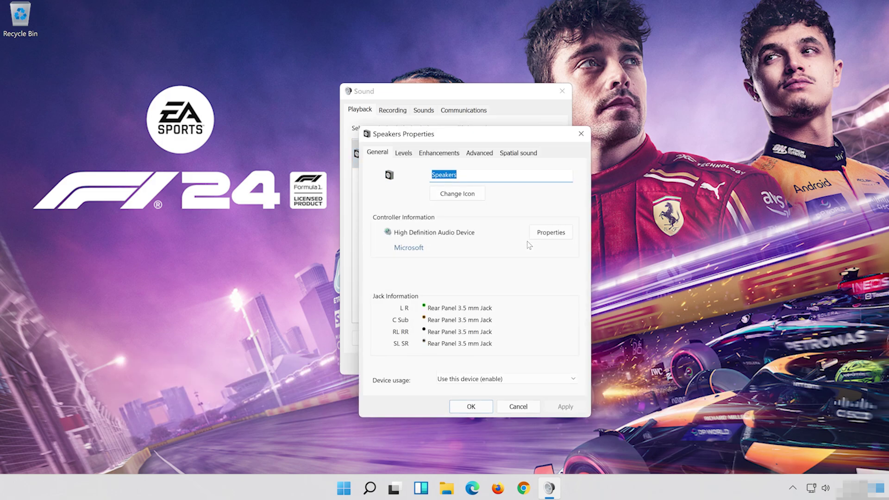
{"action": "left_click_drag", "start_coordinate": [494, 144], "coordinate": [480, 100]}
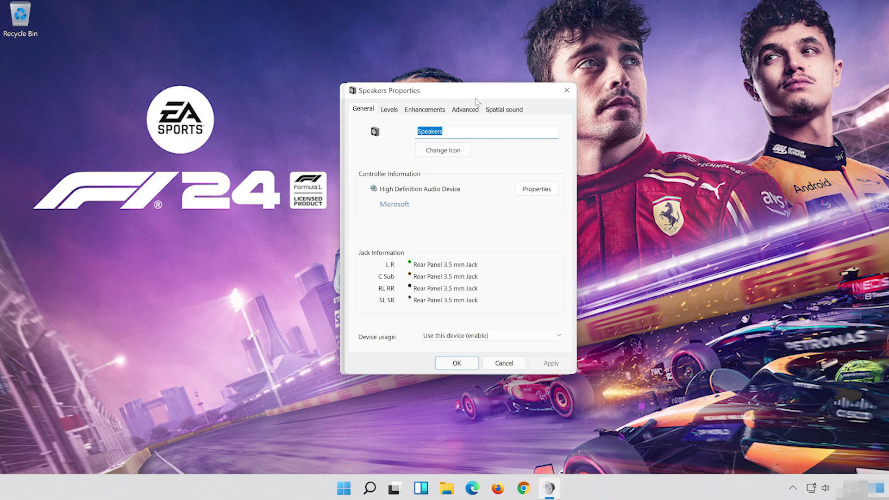
Step: Disable all enhancements for the Speakers, apply the change and close both sound dialogs
{"action": "left_click", "coordinate": [439, 108]}
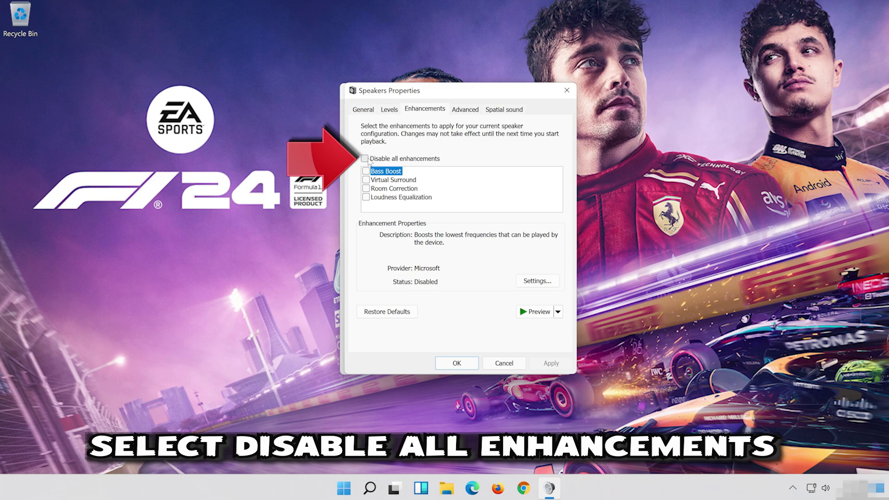
{"action": "left_click", "coordinate": [366, 159]}
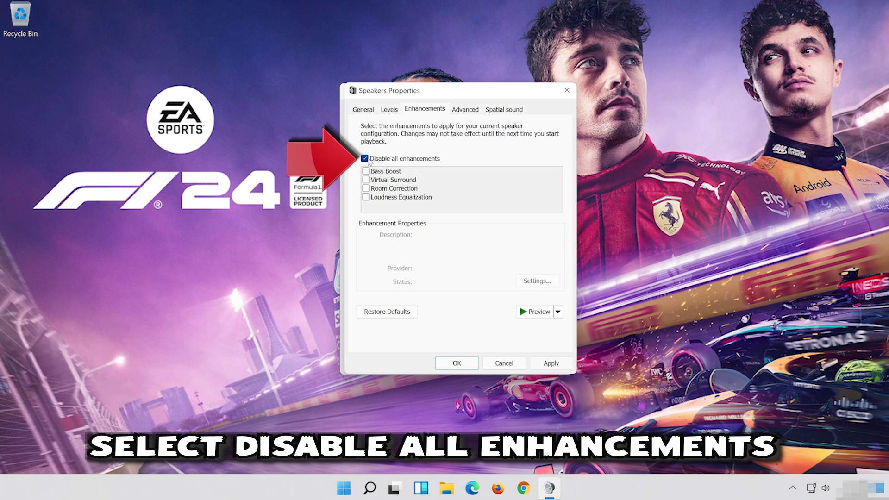
{"action": "left_click", "coordinate": [558, 364]}
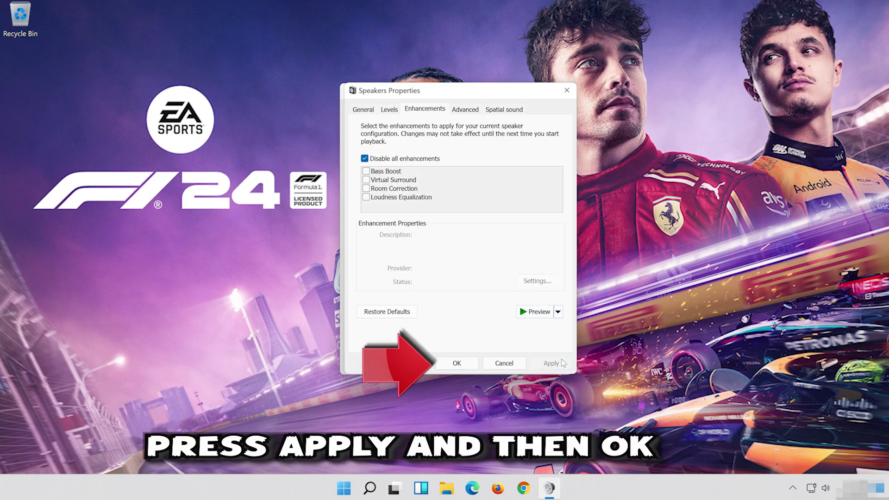
{"action": "left_click", "coordinate": [476, 361]}
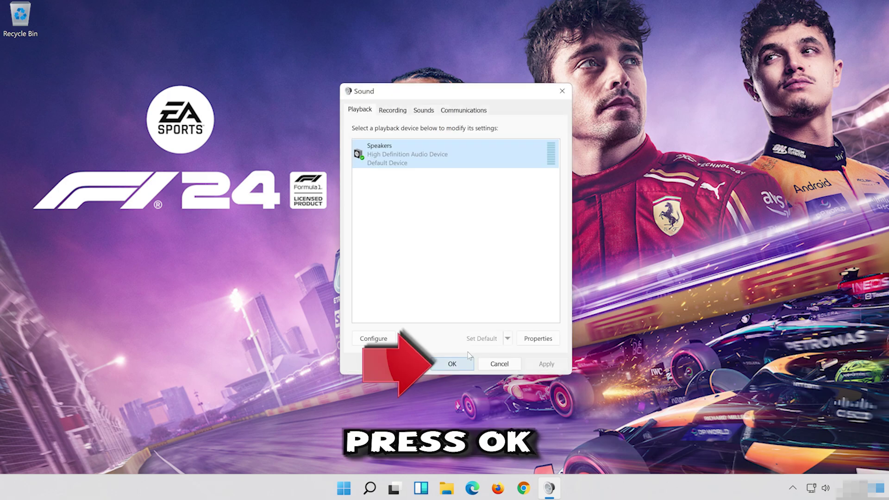
{"action": "left_click", "coordinate": [452, 365]}
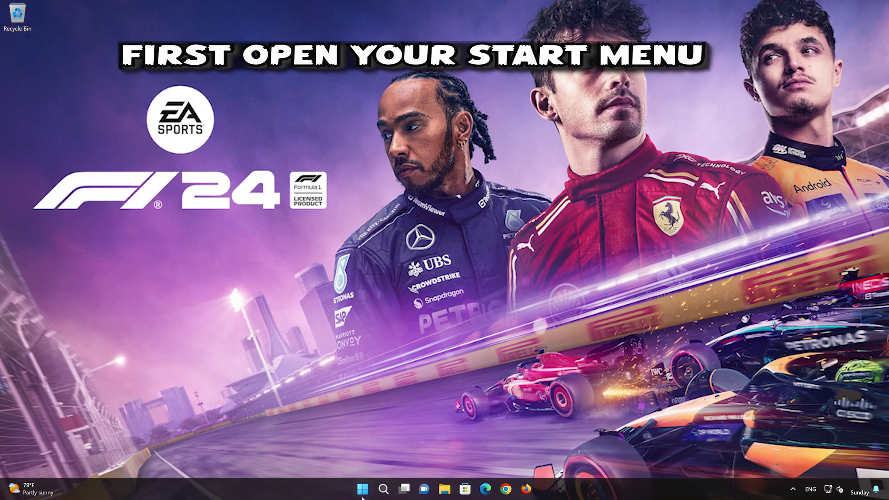
Step: Open the Other troubleshooters page under Troubleshoot in the Windows System settings
{"action": "left_click", "coordinate": [366, 487]}
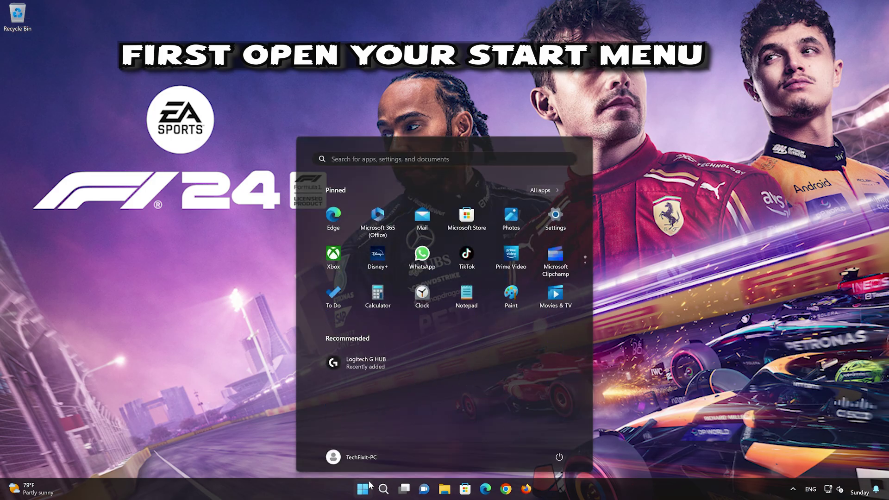
{"action": "left_click", "coordinate": [562, 224]}
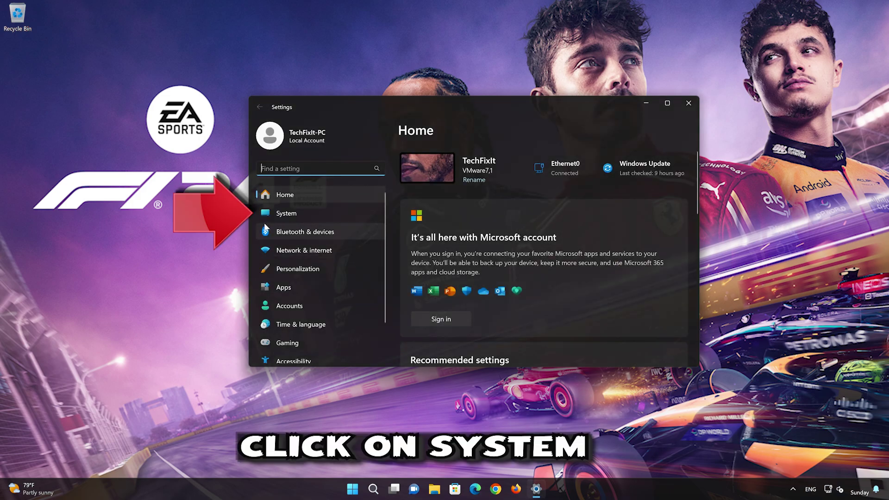
{"action": "left_click", "coordinate": [314, 212]}
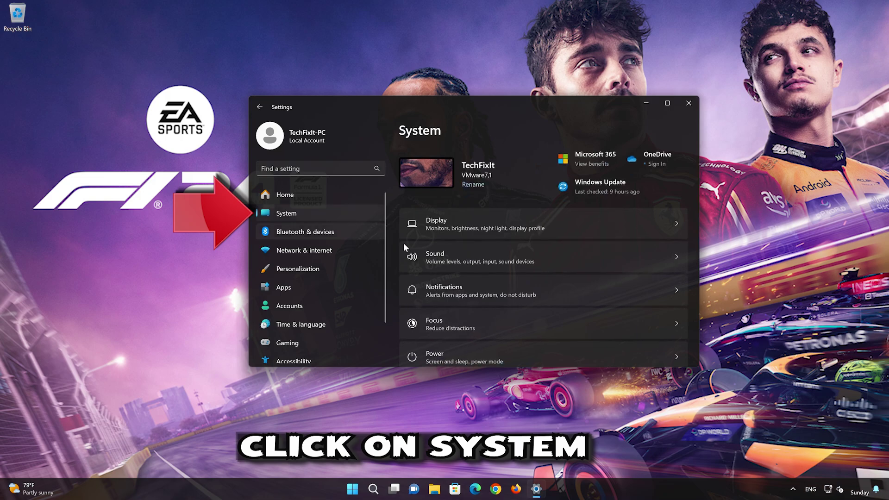
{"action": "scroll", "coordinate": [527, 275], "scroll_direction": "down", "scroll_amount": 6}
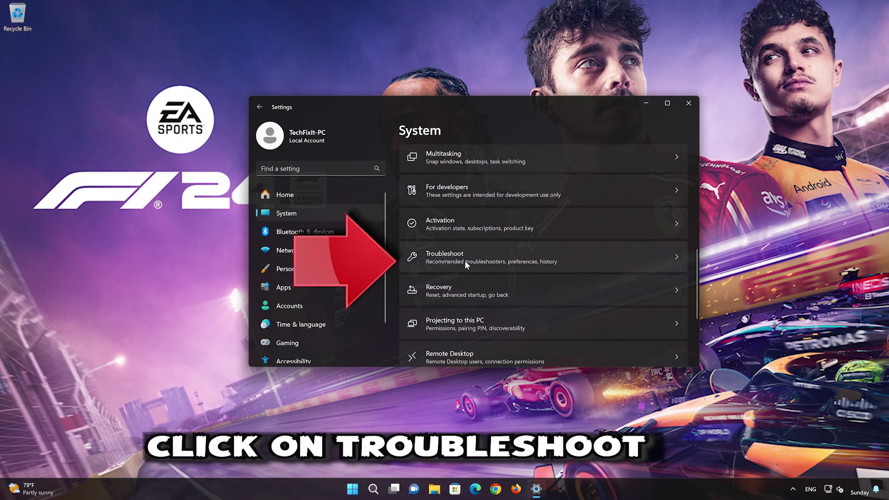
{"action": "scroll", "coordinate": [508, 261], "scroll_direction": "down", "scroll_amount": 1}
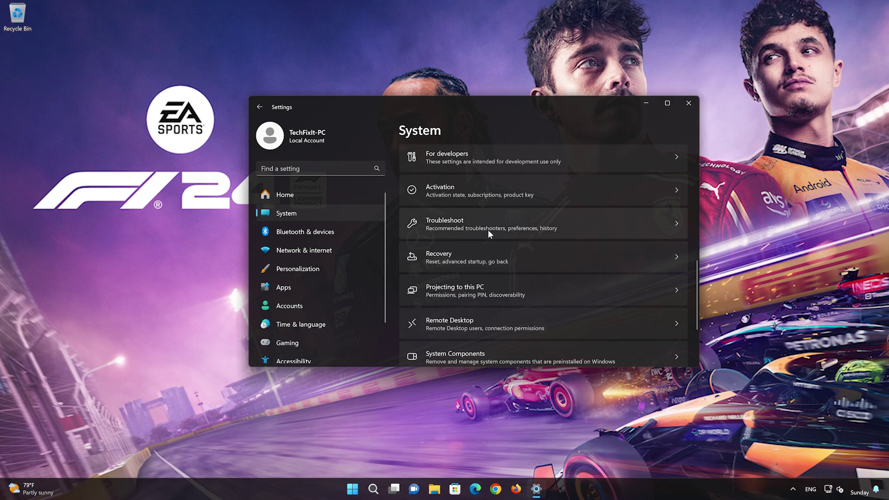
{"action": "left_click", "coordinate": [488, 231]}
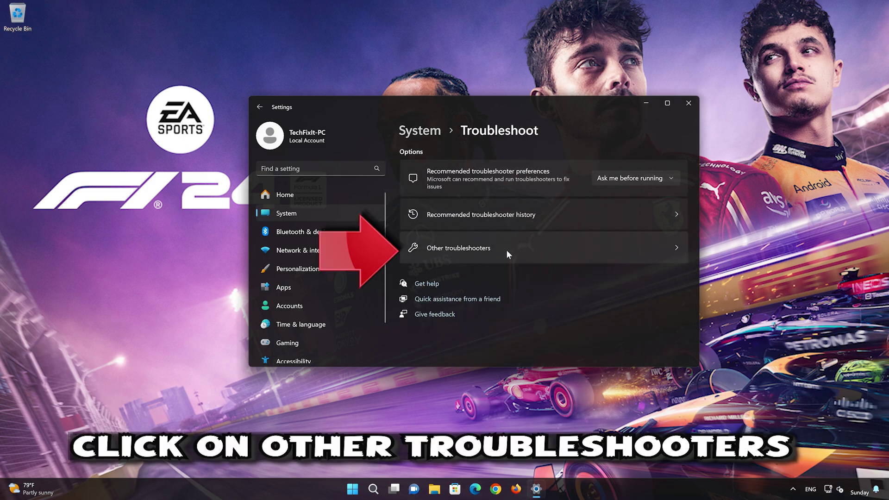
{"action": "left_click", "coordinate": [477, 252]}
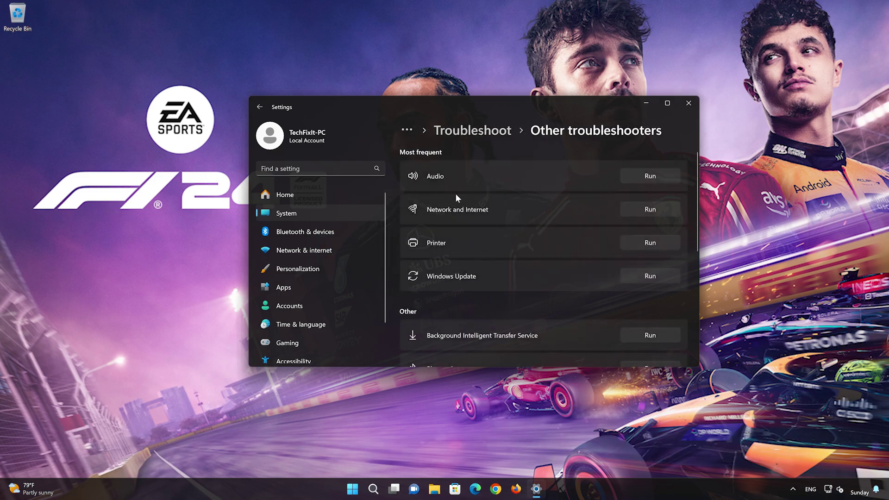
Step: Run the Audio troubleshooter, consent to diagnostics and an audio services restart, mark the problem as solved, and close Get Help and Settings
{"action": "left_click", "coordinate": [650, 176]}
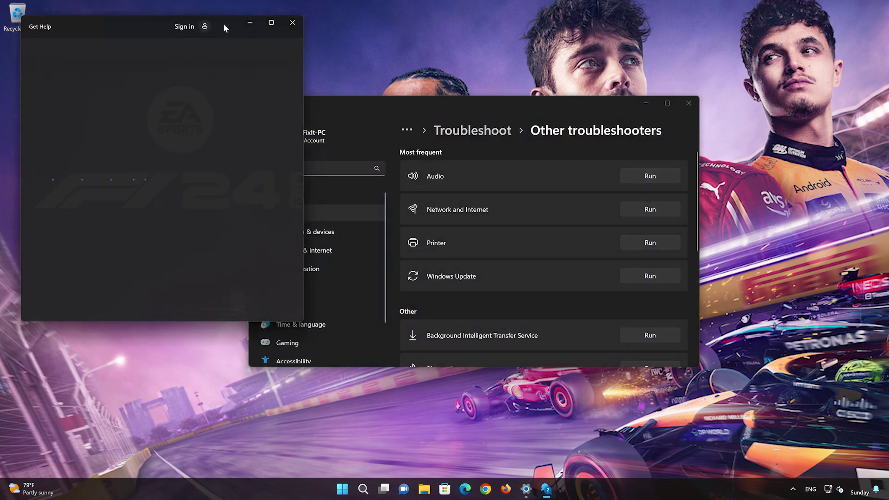
{"action": "left_click_drag", "start_coordinate": [223, 25], "coordinate": [491, 81]}
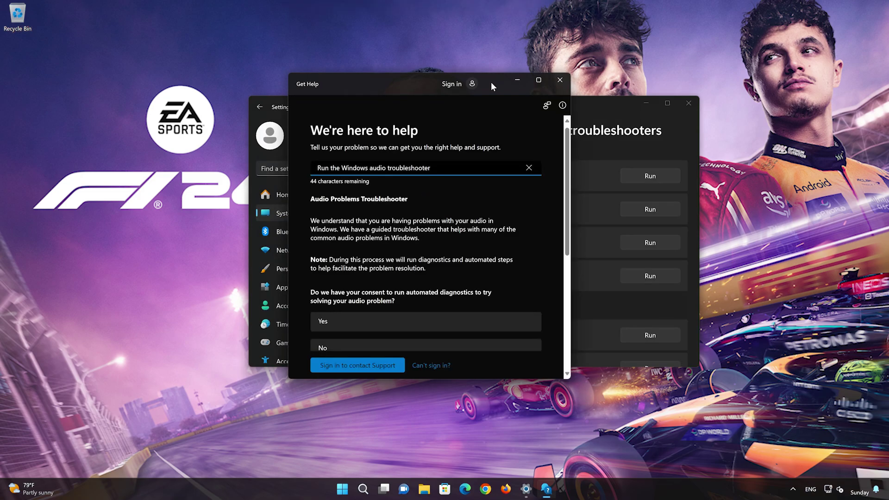
{"action": "left_click", "coordinate": [370, 329]}
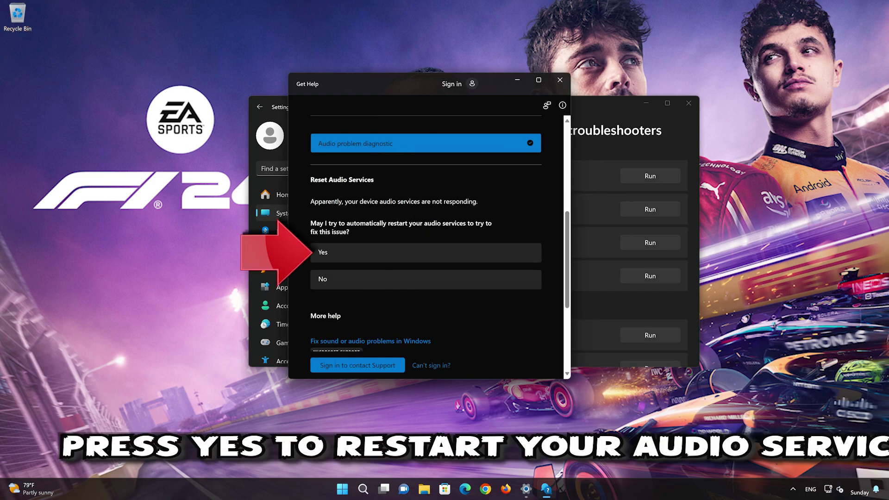
{"action": "left_click", "coordinate": [382, 256]}
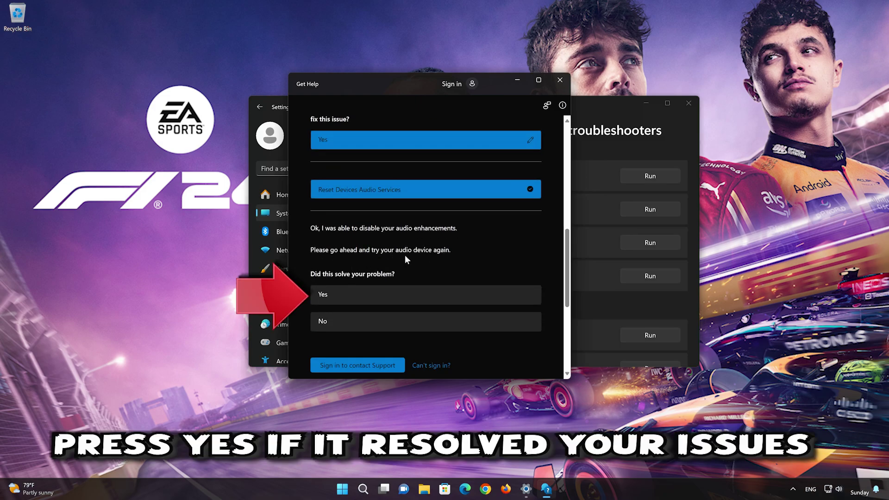
{"action": "left_click", "coordinate": [398, 294]}
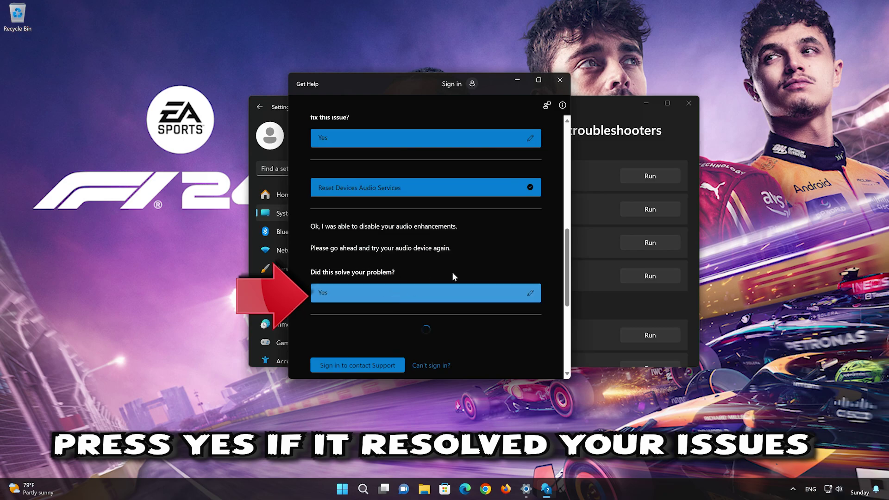
{"action": "left_click", "coordinate": [560, 80]}
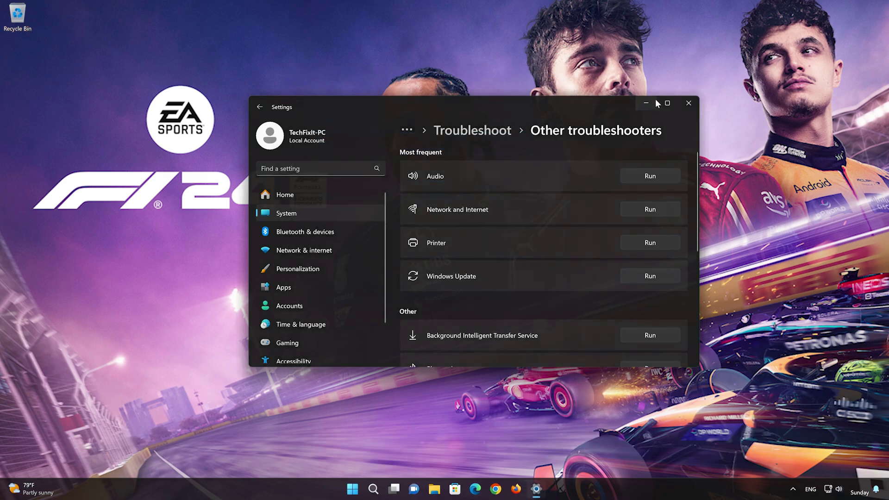
{"action": "left_click", "coordinate": [683, 105]}
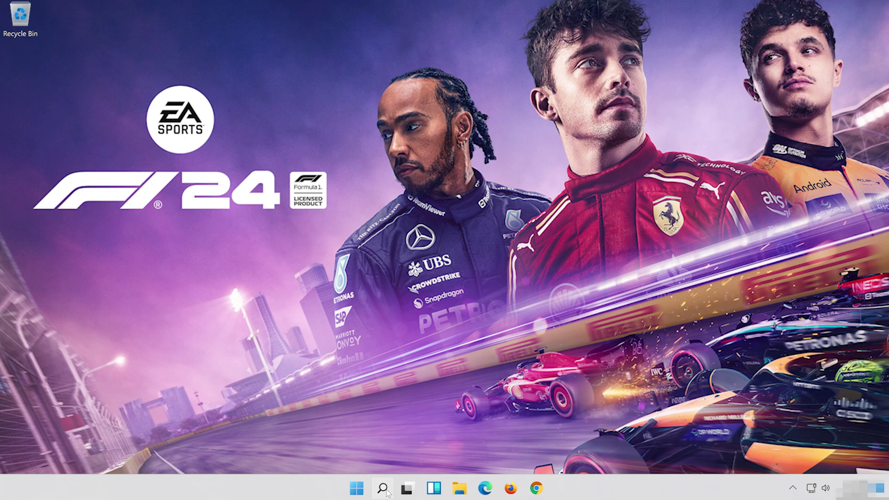
Step: Search Windows for "control panel", open Control Panel and go to the Hardware and Sound category
{"action": "left_click", "coordinate": [383, 489]}
{"action": "type", "text": "control p"}
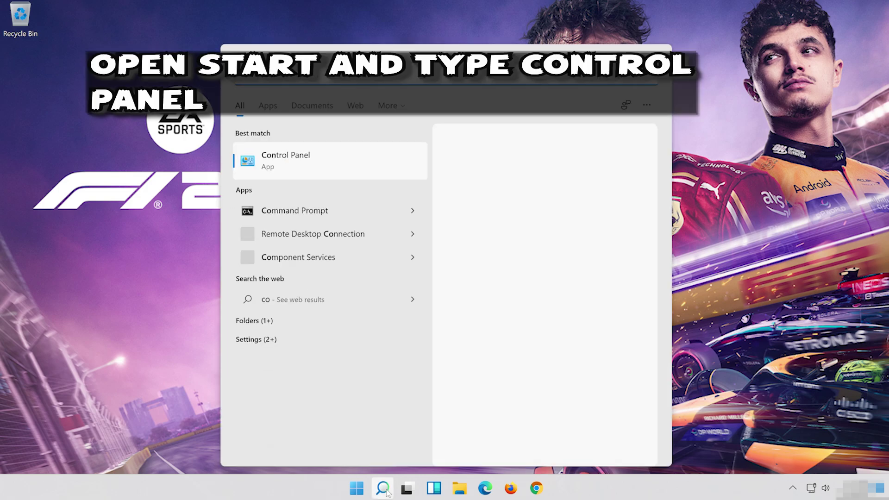
{"action": "type", "text": "anel"}
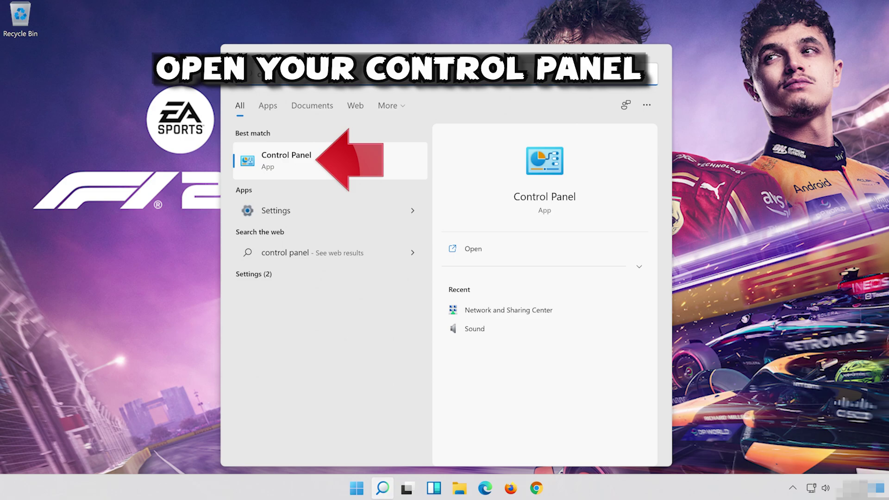
{"action": "left_click", "coordinate": [371, 159]}
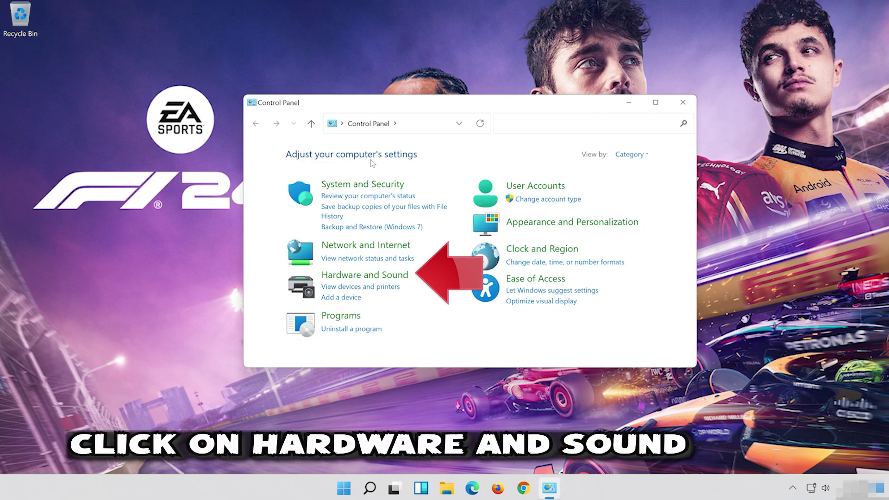
{"action": "left_click", "coordinate": [390, 277]}
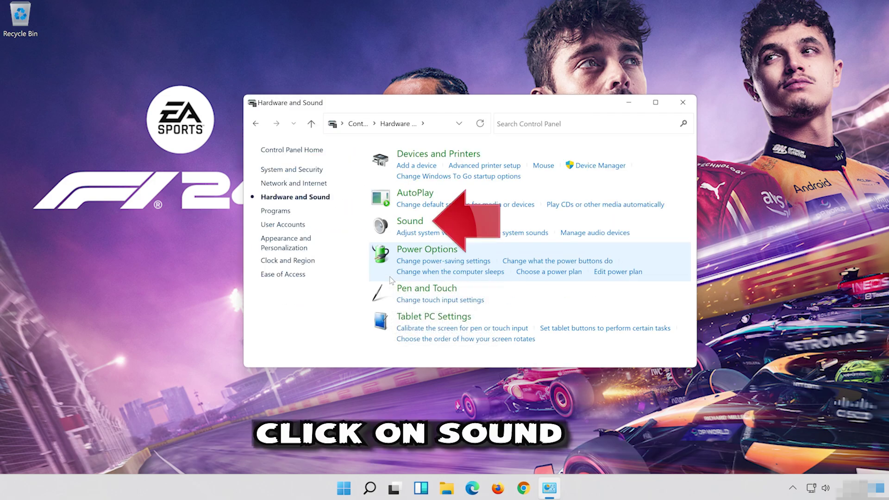
Step: Open the Sound settings and bring up the Advanced properties of the default Speakers playback device
{"action": "left_click", "coordinate": [403, 226]}
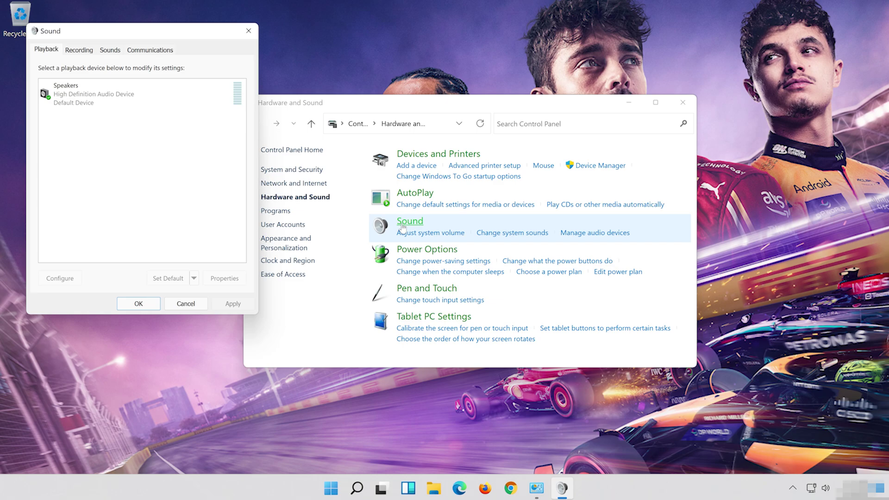
{"action": "left_click_drag", "start_coordinate": [159, 32], "coordinate": [479, 81]}
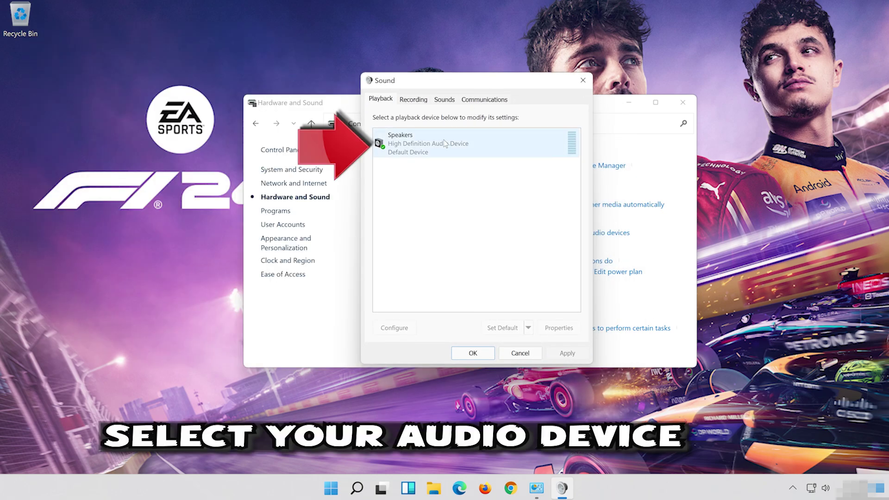
{"action": "left_click", "coordinate": [424, 147]}
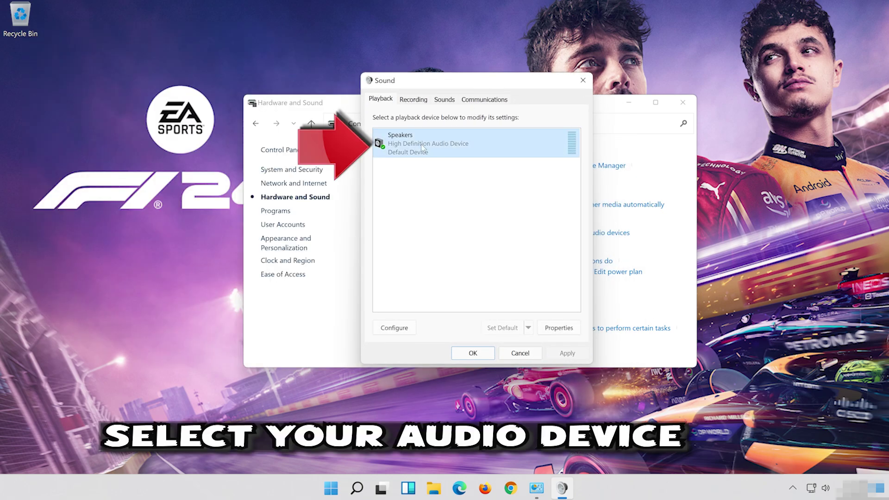
{"action": "right_click", "coordinate": [473, 154]}
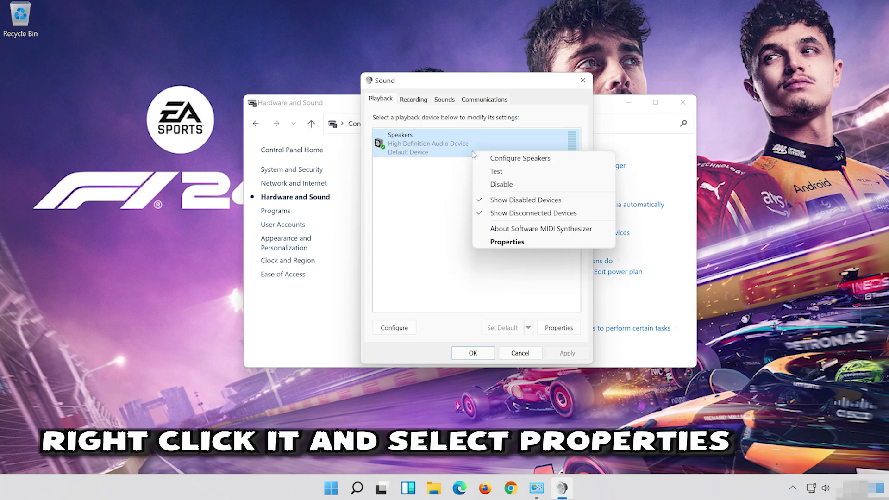
{"action": "left_click", "coordinate": [521, 241]}
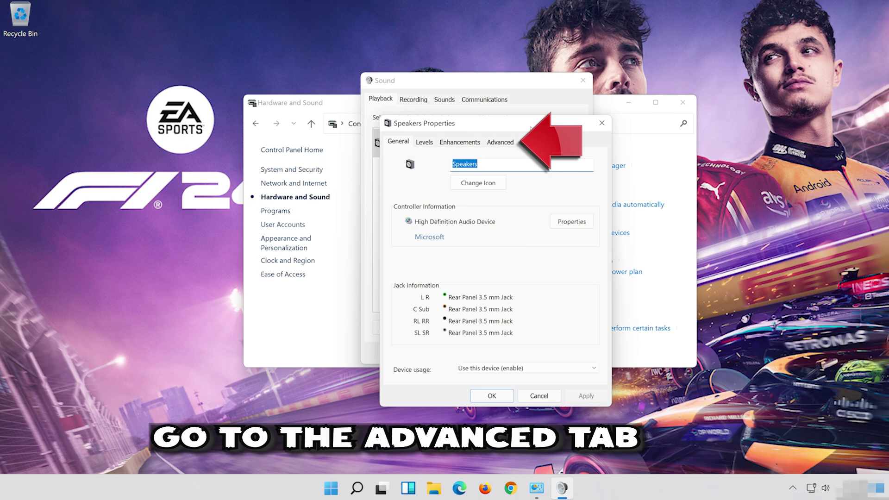
{"action": "left_click", "coordinate": [506, 142]}
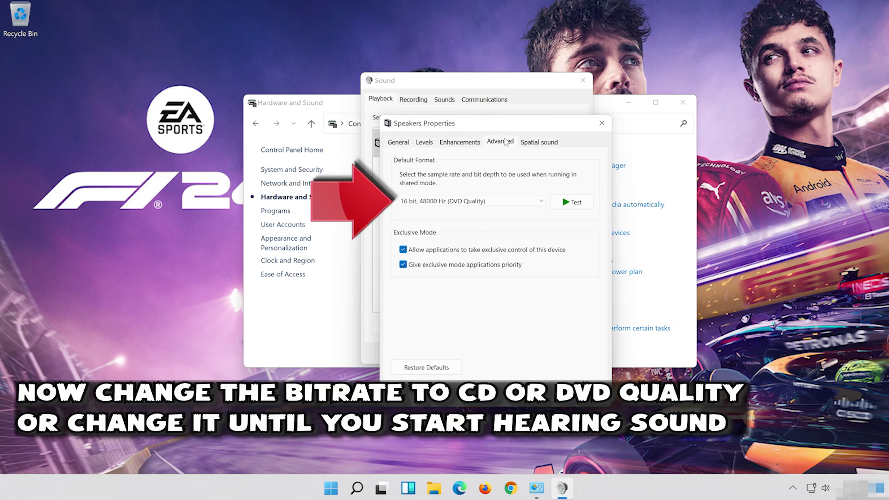
Step: Set the Speakers' default format to 16 bit, 48000 Hz (DVD Quality) and confirm both sound dialogs
{"action": "left_click", "coordinate": [454, 202]}
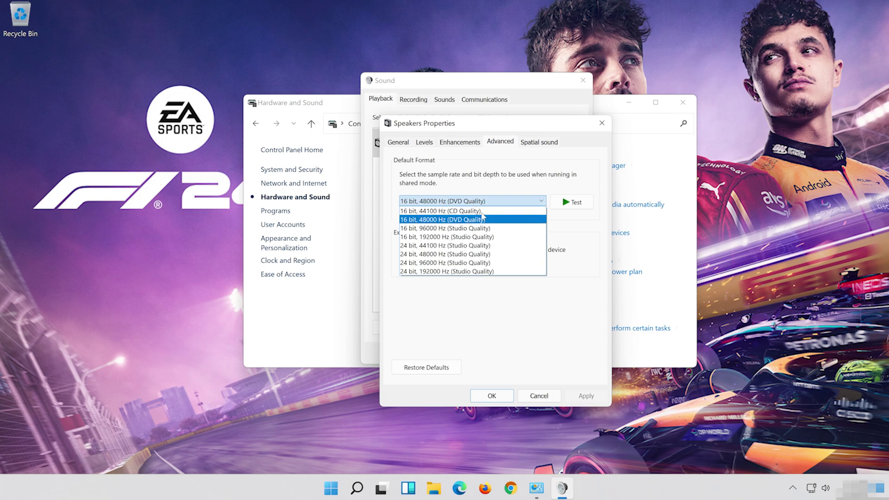
{"action": "left_click", "coordinate": [475, 220]}
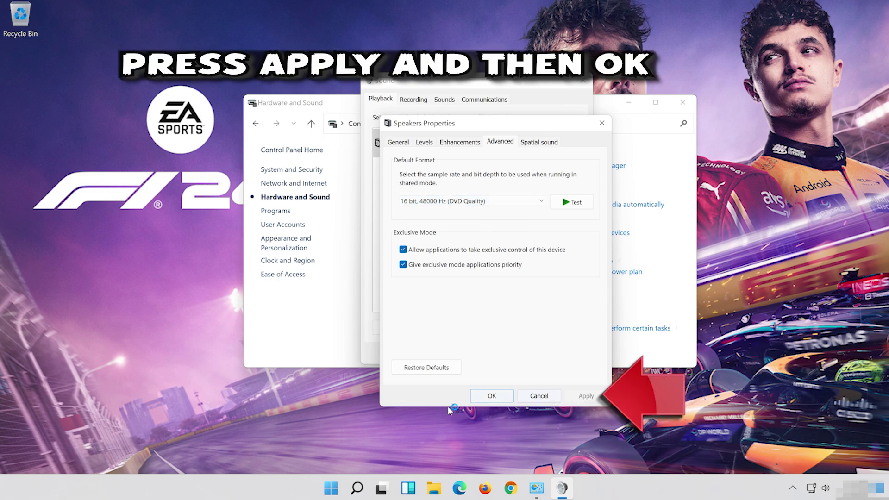
{"action": "left_click", "coordinate": [486, 401]}
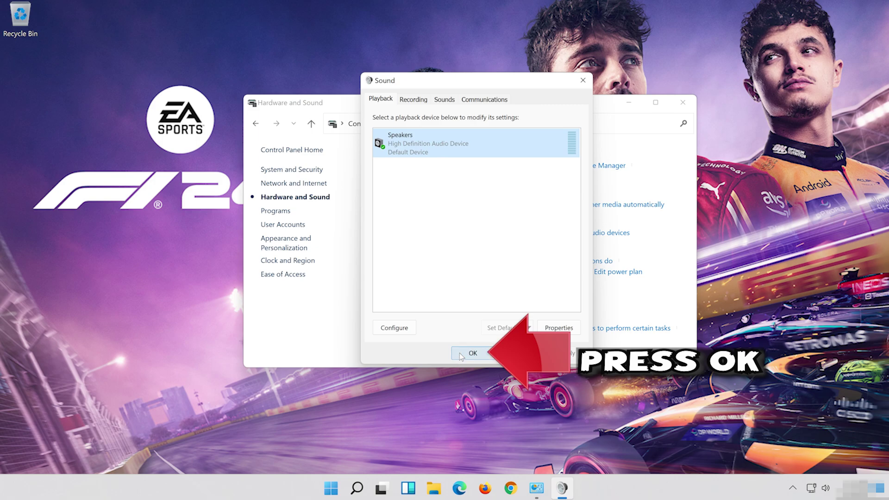
{"action": "left_click", "coordinate": [460, 354]}
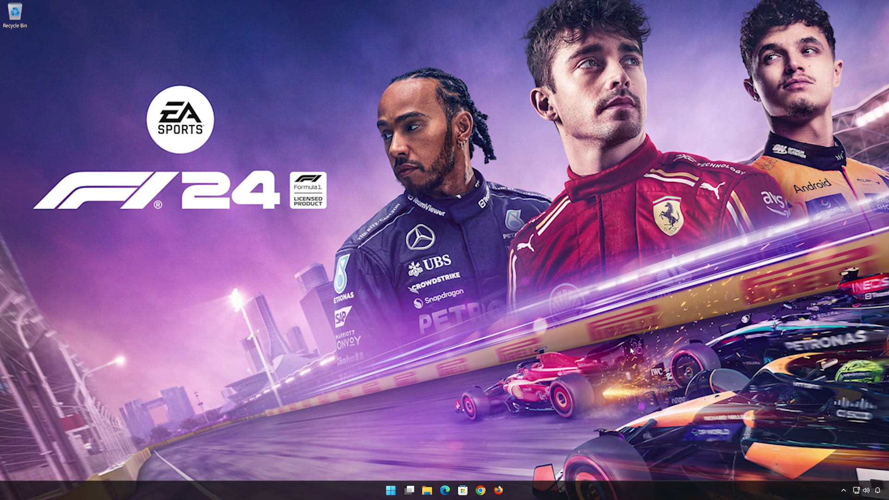
Step: Search Windows for "device manager", open Device Manager and move its window to the middle of the desktop
{"action": "left_click", "coordinate": [391, 492]}
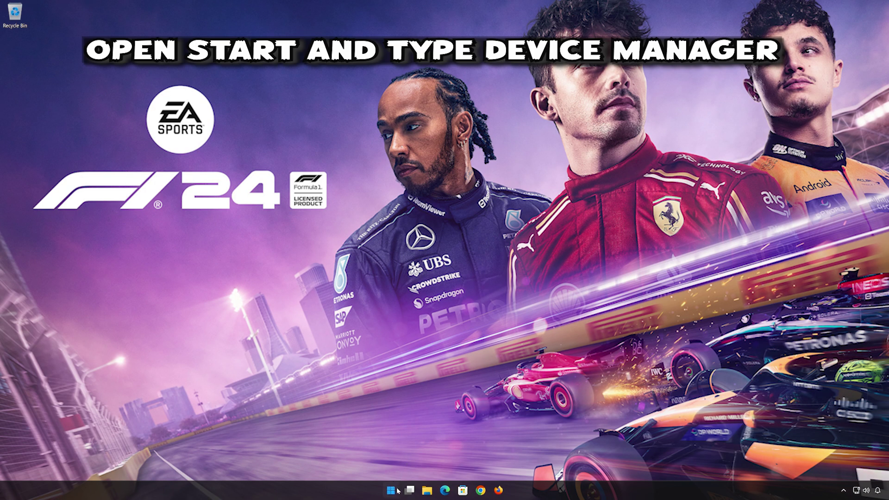
{"action": "type", "text": "de"}
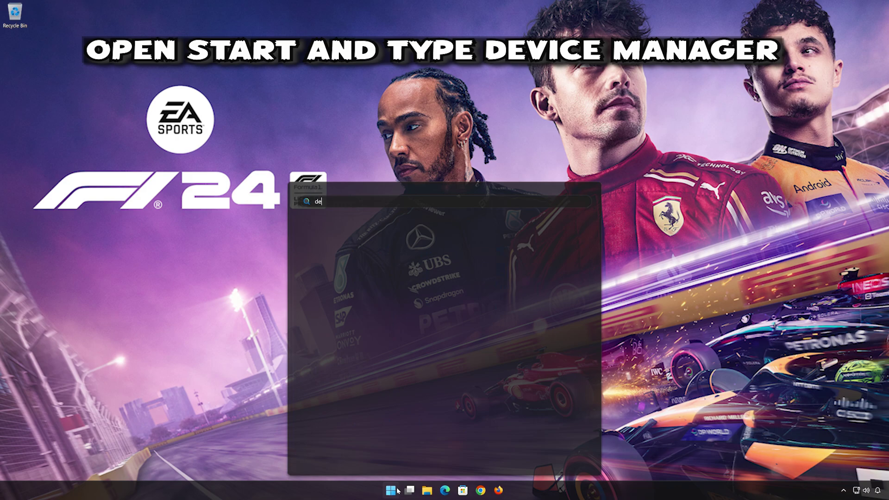
{"action": "type", "text": "vice manager"}
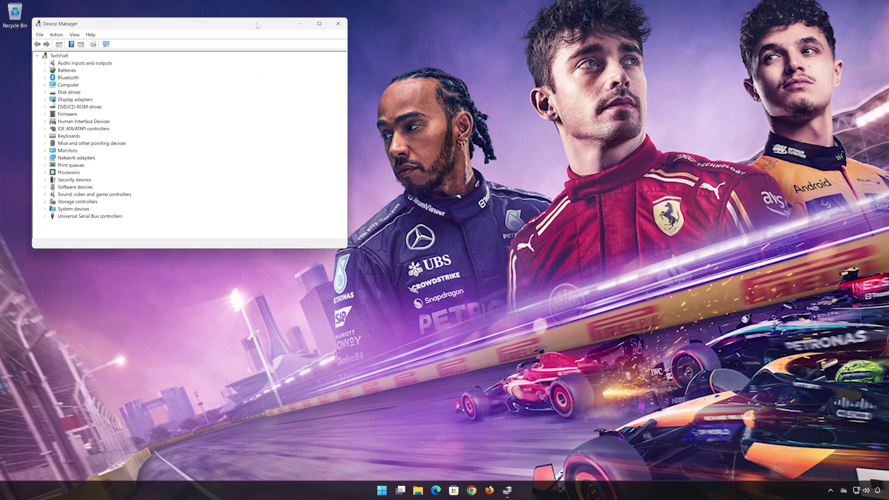
{"action": "left_click_drag", "start_coordinate": [257, 25], "coordinate": [546, 109]}
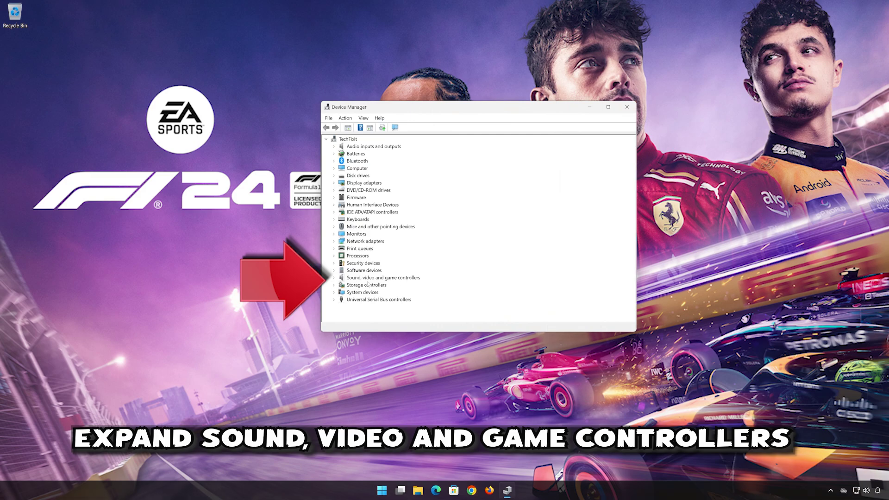
Step: Expand Sound, video and game controllers and open the Driver properties of High Definition Audio Device
{"action": "left_click", "coordinate": [334, 278]}
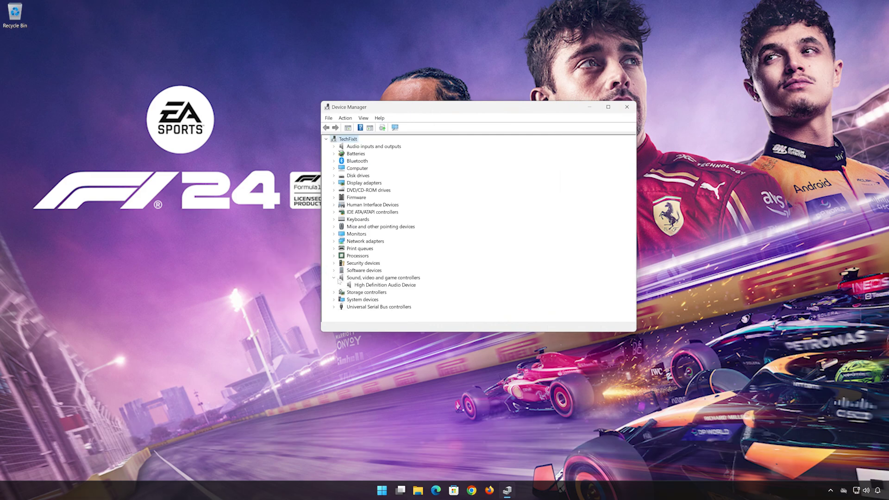
{"action": "left_click", "coordinate": [363, 285]}
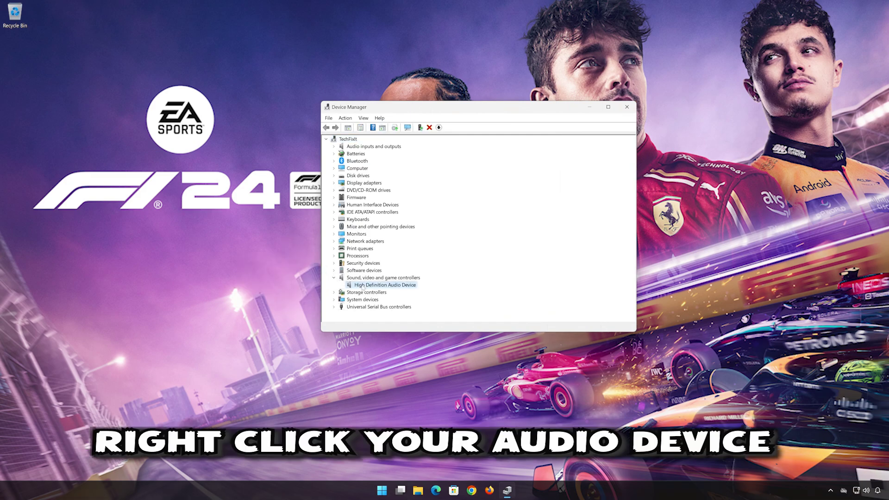
{"action": "right_click", "coordinate": [386, 286]}
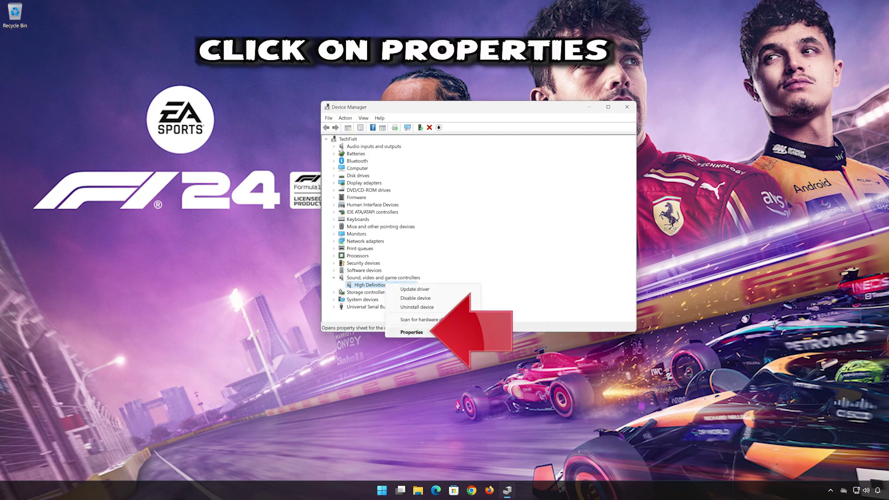
{"action": "left_click", "coordinate": [433, 333]}
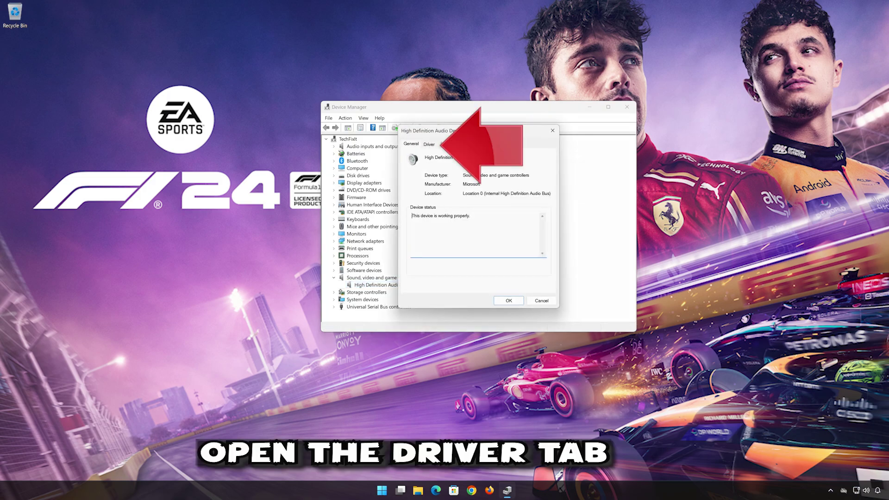
{"action": "left_click", "coordinate": [429, 144]}
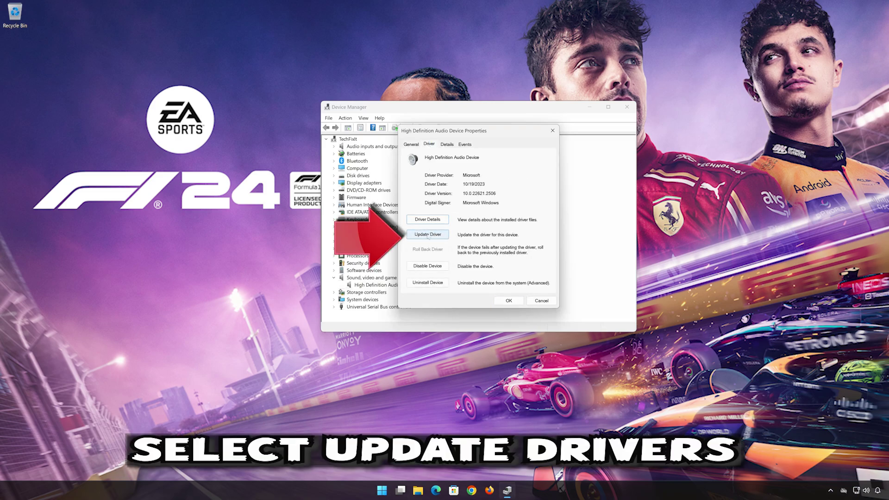
Step: Update the driver by manually picking High Definition Audio Device from the available drivers, accept the installation, and close the properties and Device Manager
{"action": "left_click", "coordinate": [429, 235]}
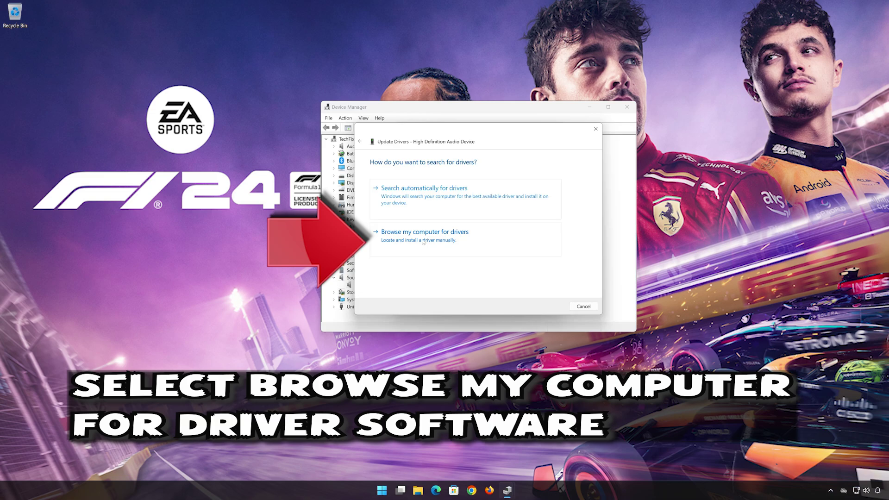
{"action": "left_click", "coordinate": [423, 242]}
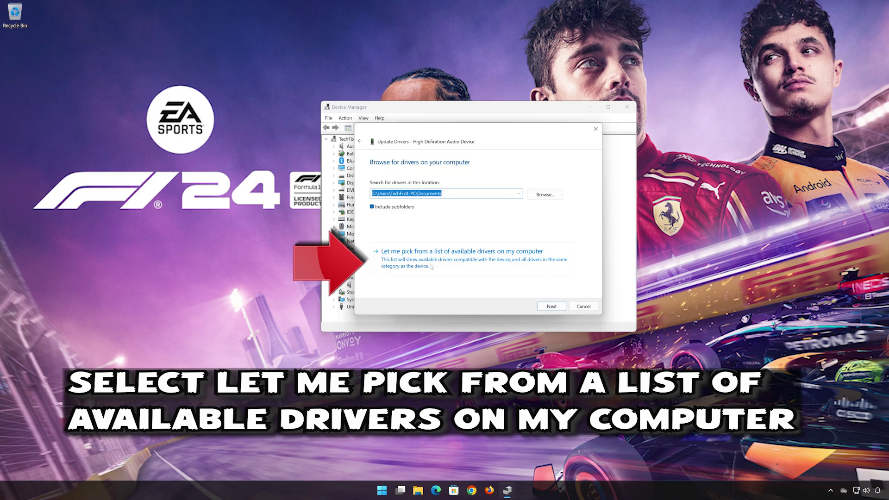
{"action": "left_click", "coordinate": [443, 263]}
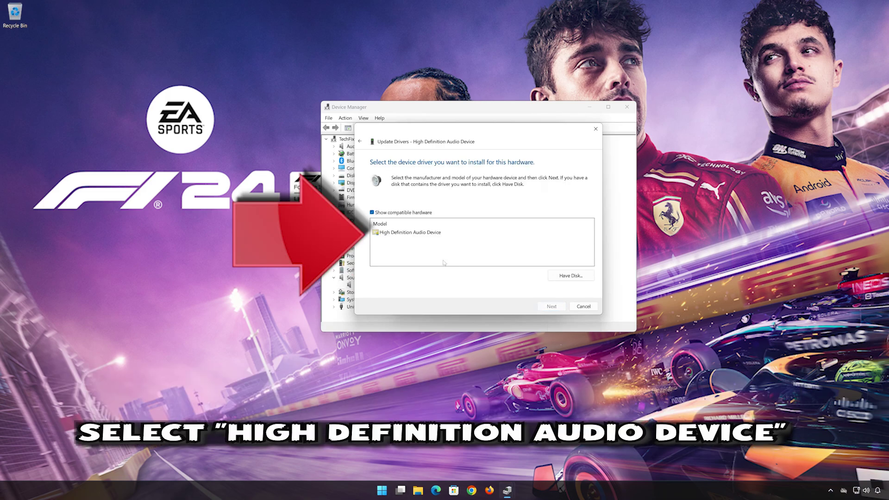
{"action": "left_click", "coordinate": [429, 235]}
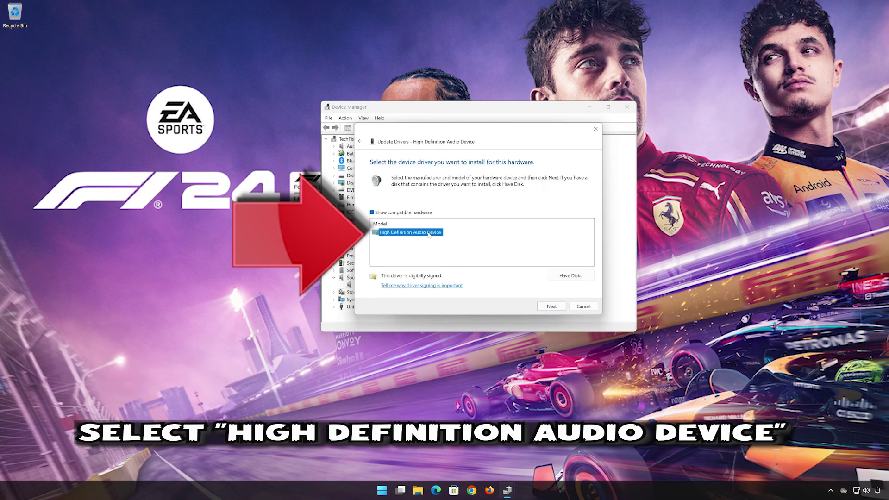
{"action": "left_click", "coordinate": [551, 309]}
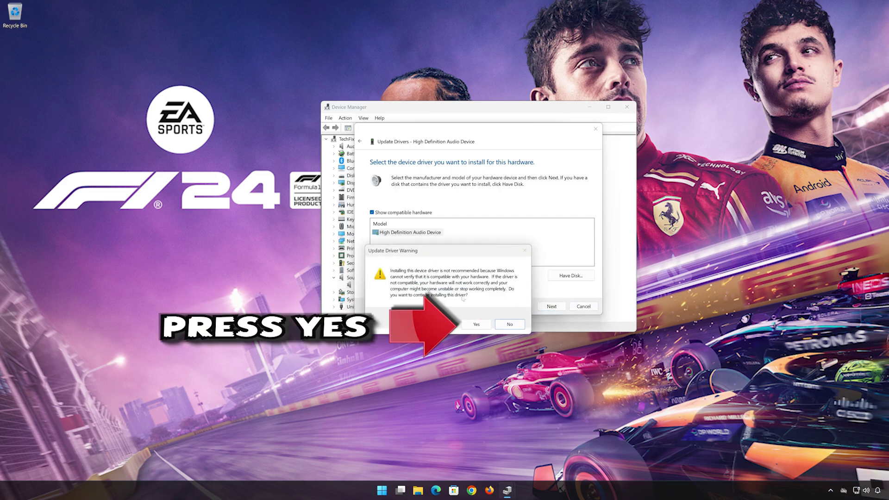
{"action": "left_click", "coordinate": [476, 325]}
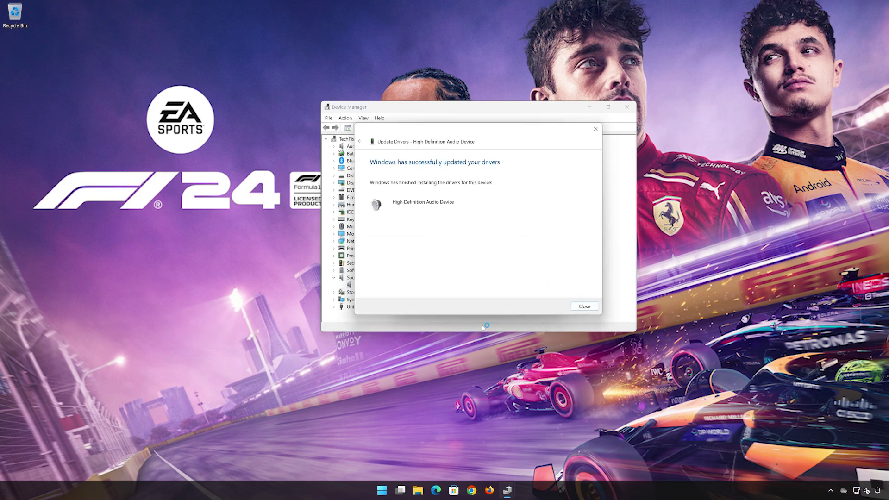
{"action": "left_click", "coordinate": [584, 306]}
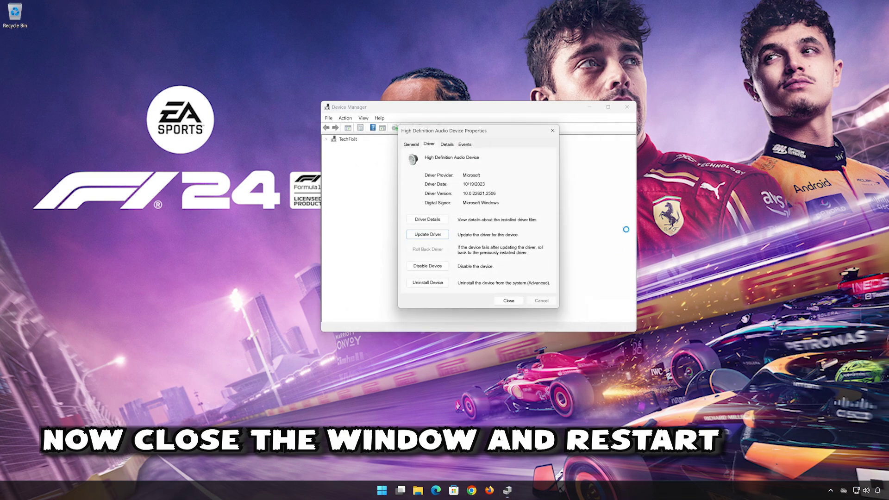
{"action": "left_click", "coordinate": [509, 301]}
{"action": "left_click", "coordinate": [623, 108]}
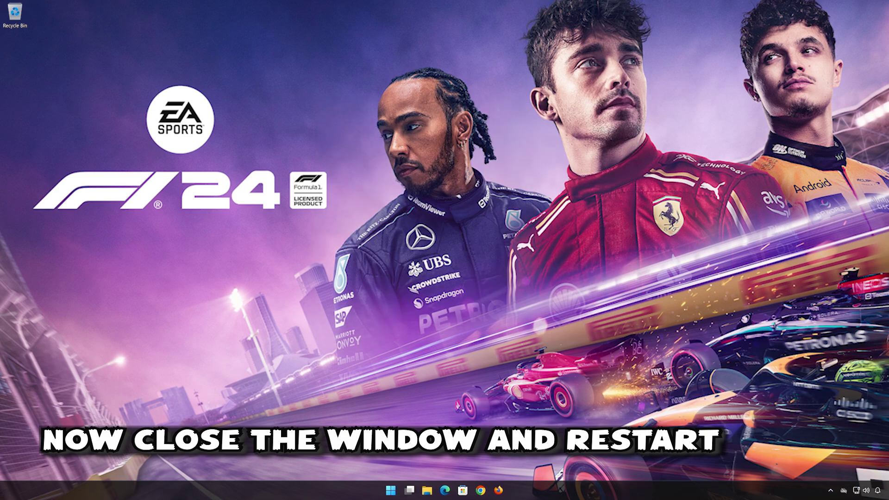
Step: Restart the computer
{"action": "left_click", "coordinate": [399, 489]}
{"action": "left_click", "coordinate": [545, 463]}
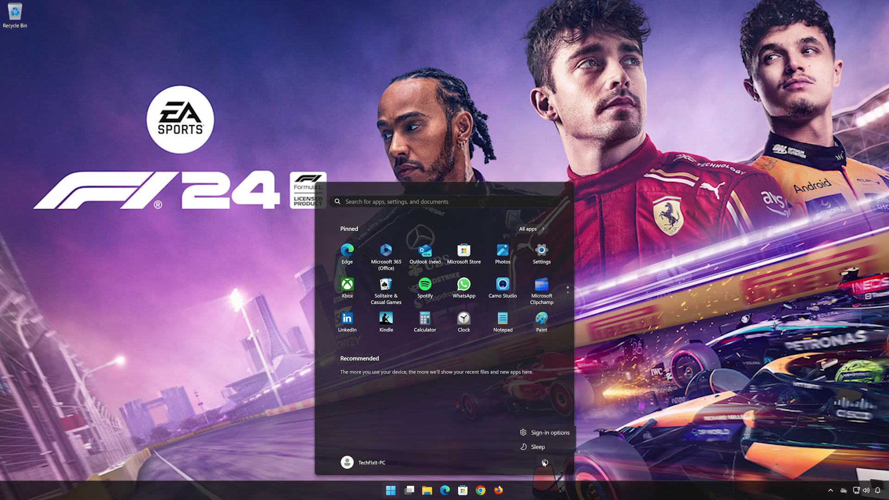
{"action": "left_click", "coordinate": [540, 445]}
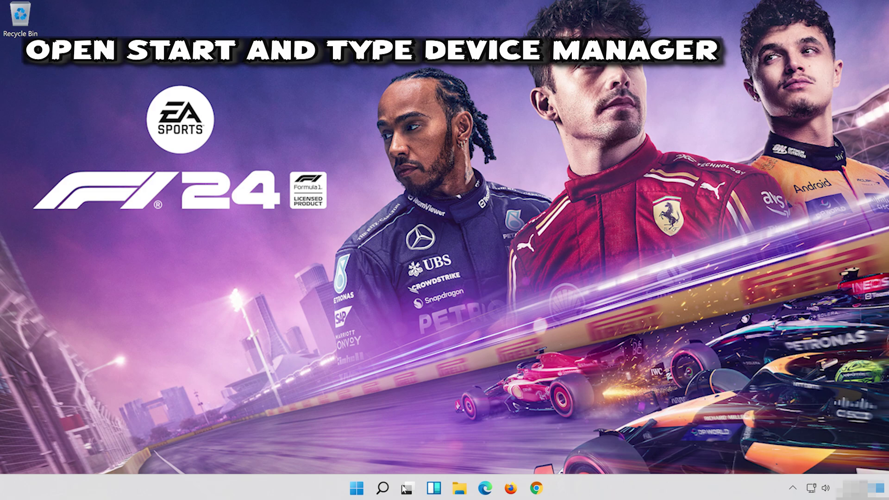
Step: Reopen Device Manager through a Windows search for "device manager" and locate the Sound, video and game controllers category
{"action": "left_click", "coordinate": [377, 495]}
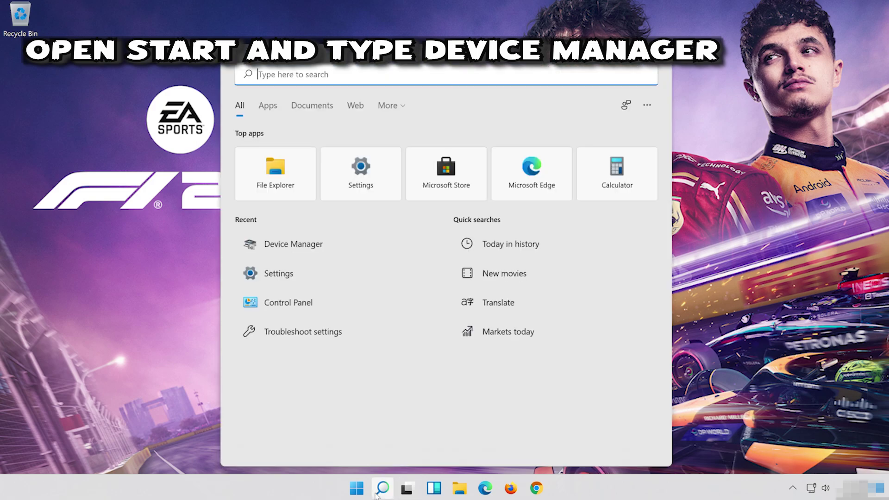
{"action": "type", "text": "device mana"}
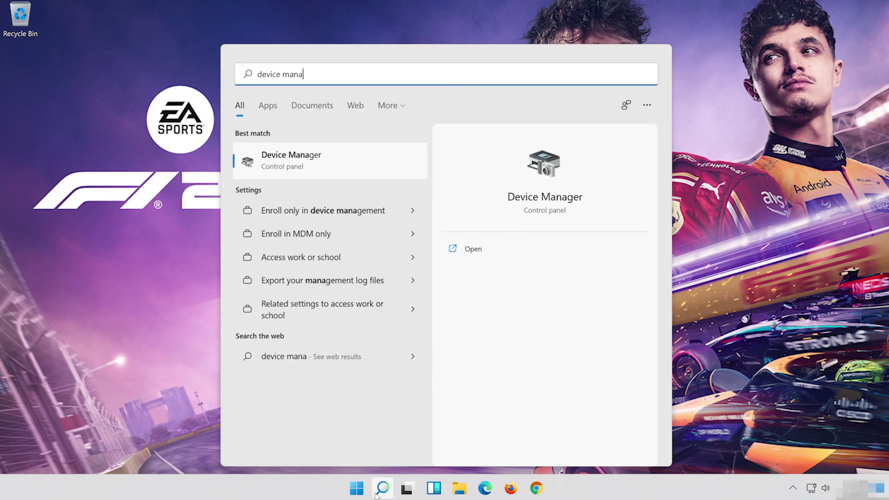
{"action": "type", "text": "ger"}
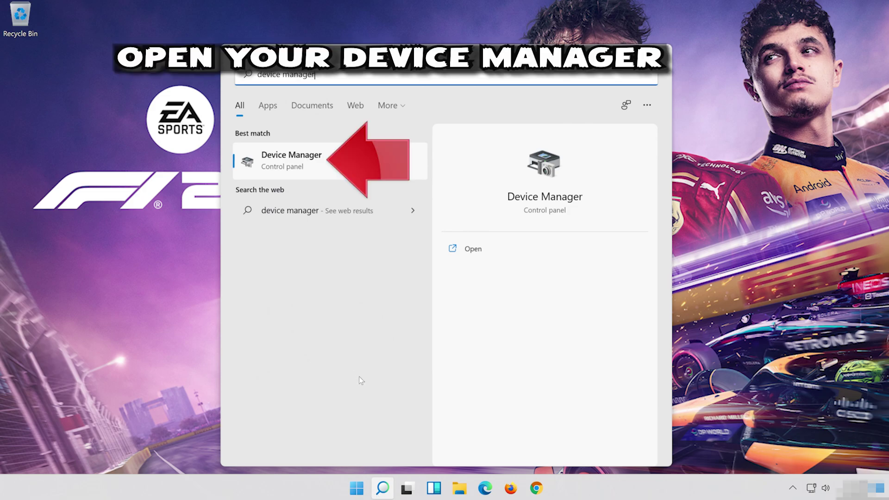
{"action": "left_click", "coordinate": [309, 168]}
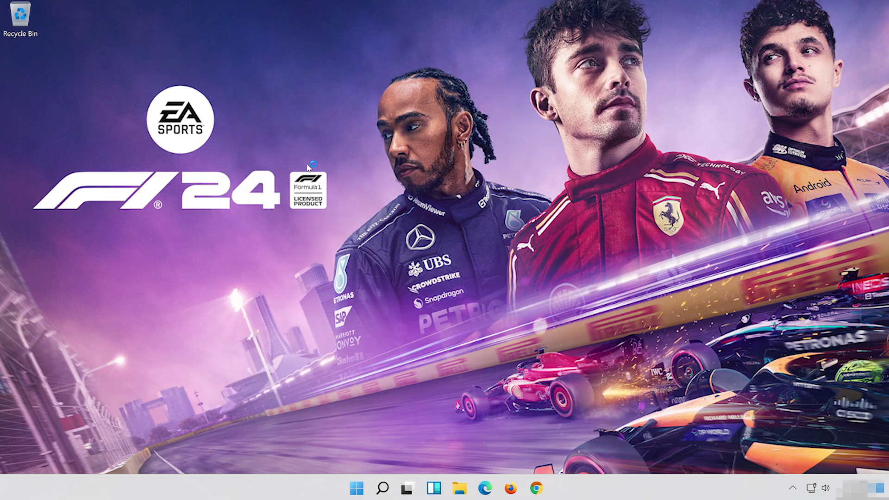
{"action": "left_click_drag", "start_coordinate": [157, 104], "coordinate": [355, 109]}
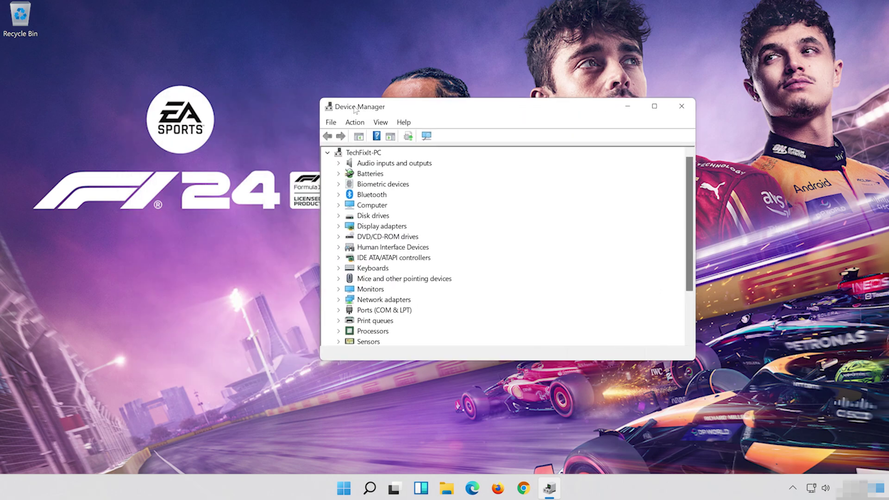
{"action": "scroll", "coordinate": [458, 246], "scroll_direction": "down", "scroll_amount": 2}
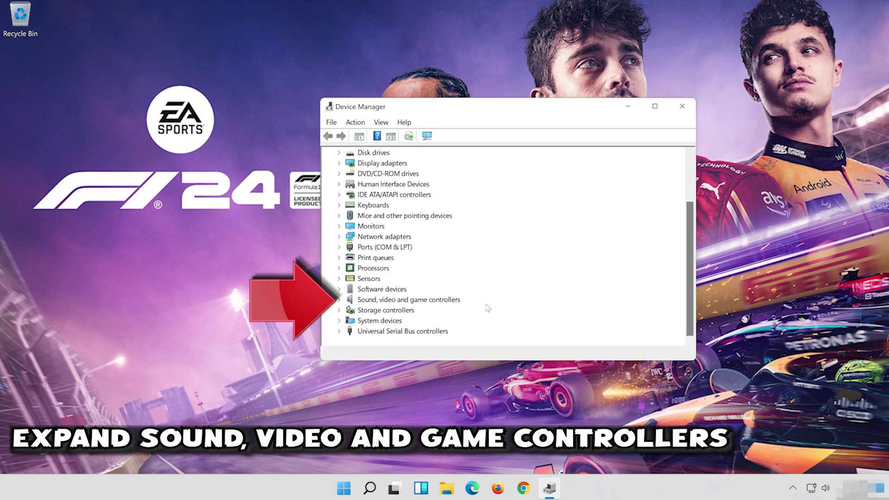
Step: Uninstall the High Definition Audio Device listed under Sound, video and game controllers from its Driver properties, and close Device Manager
{"action": "left_click", "coordinate": [339, 300]}
{"action": "left_click", "coordinate": [407, 299]}
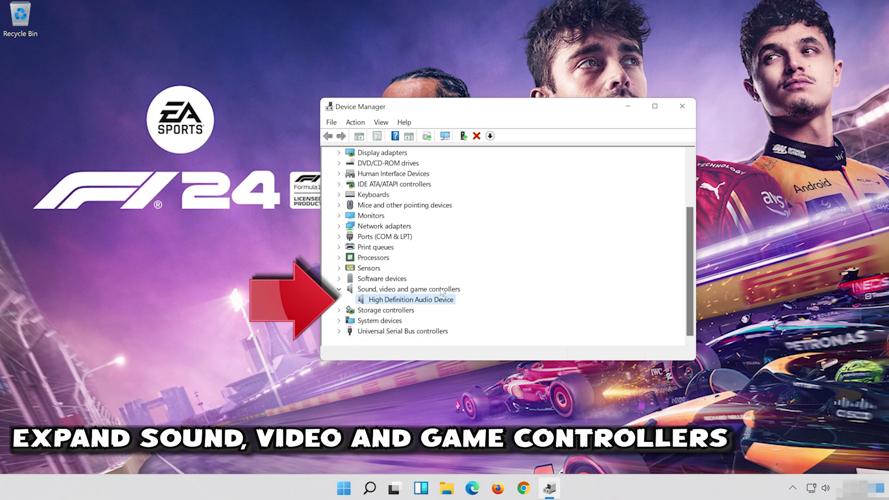
{"action": "right_click", "coordinate": [410, 301]}
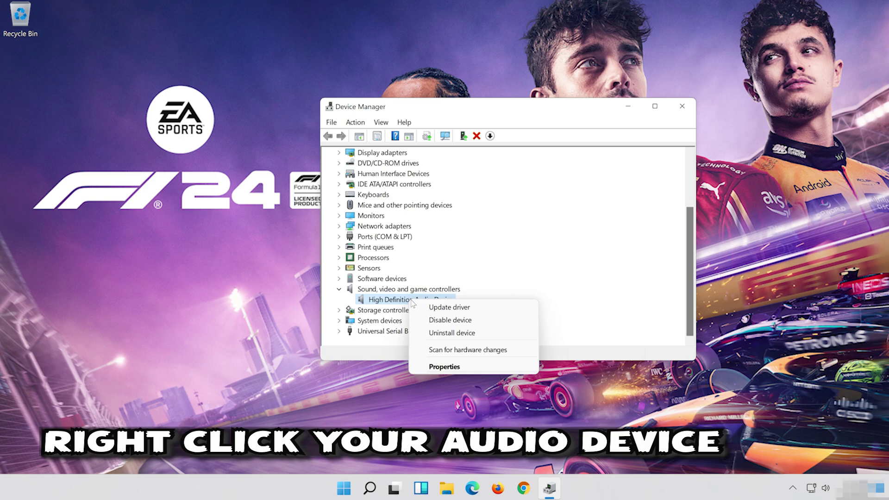
{"action": "left_click", "coordinate": [454, 368]}
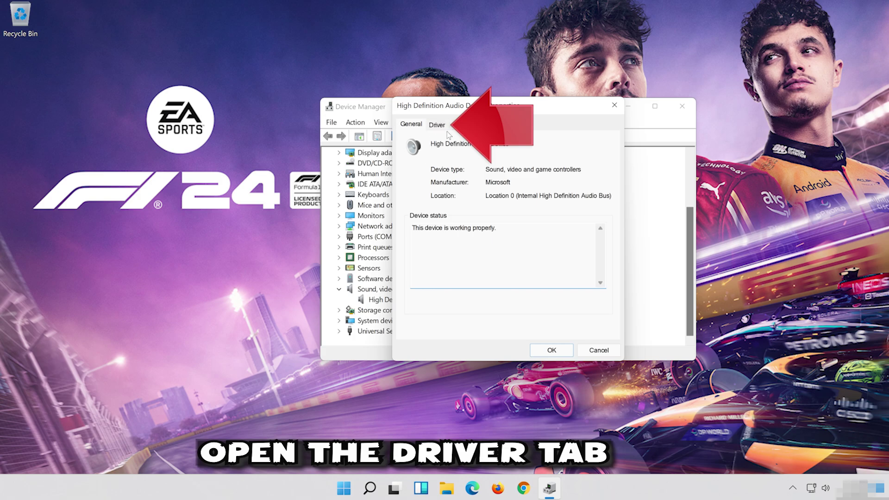
{"action": "left_click", "coordinate": [430, 131]}
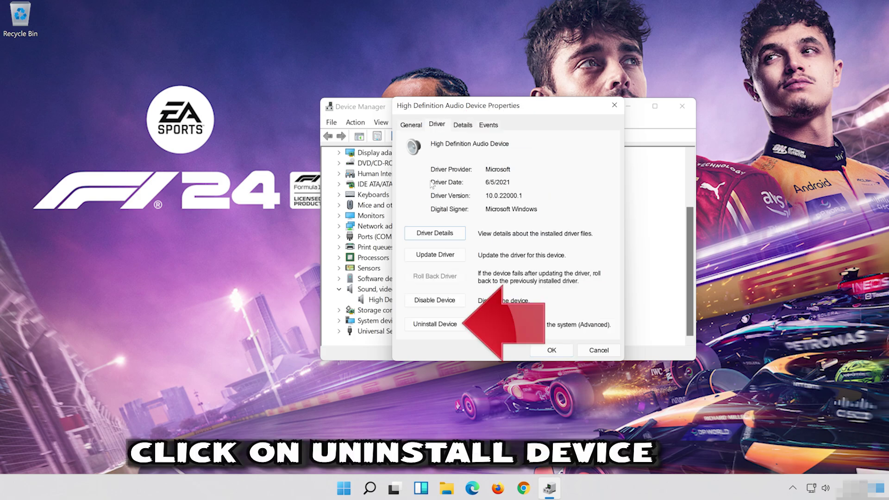
{"action": "left_click", "coordinate": [439, 327]}
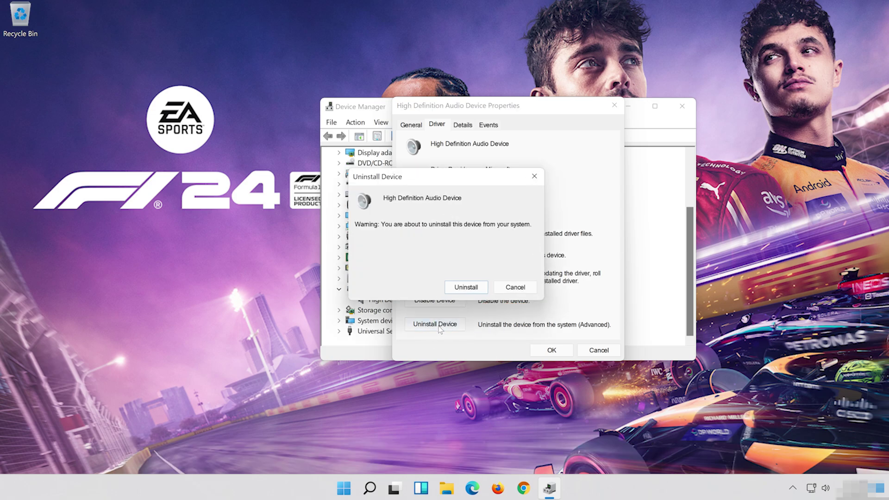
{"action": "left_click", "coordinate": [466, 287]}
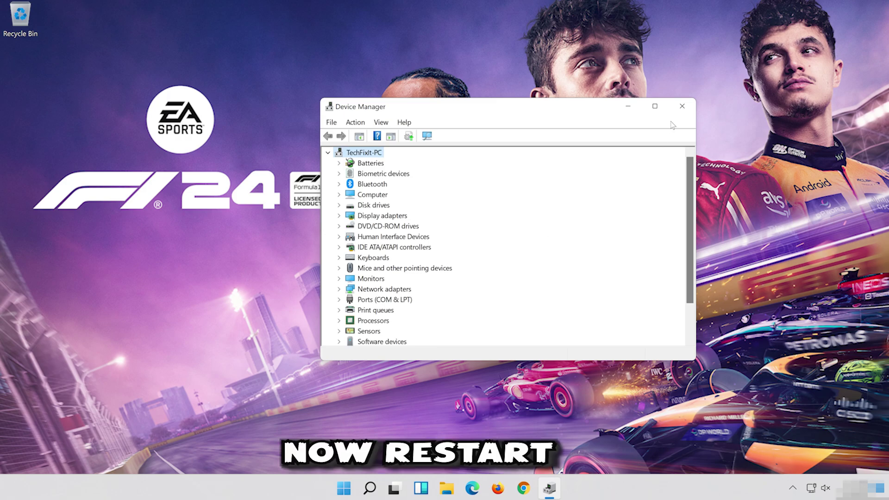
{"action": "left_click", "coordinate": [682, 104]}
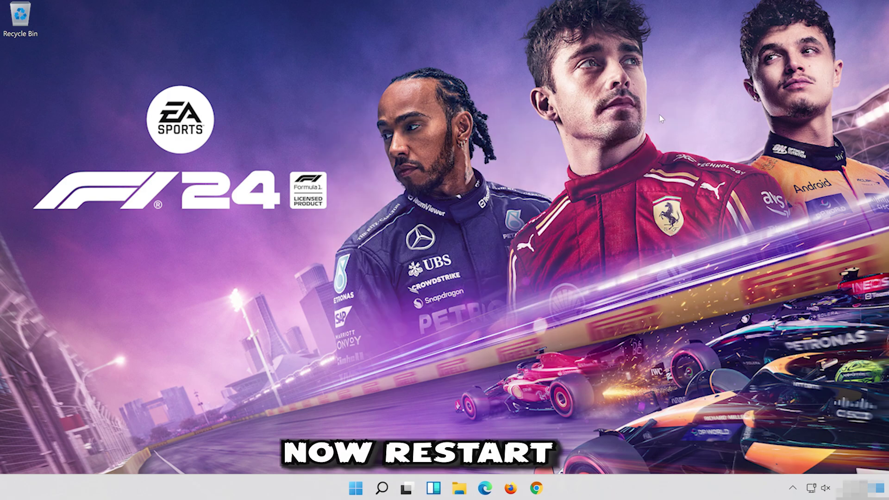
Step: Restart the computer to complete the audio device reinstallation
{"action": "left_click", "coordinate": [357, 489]}
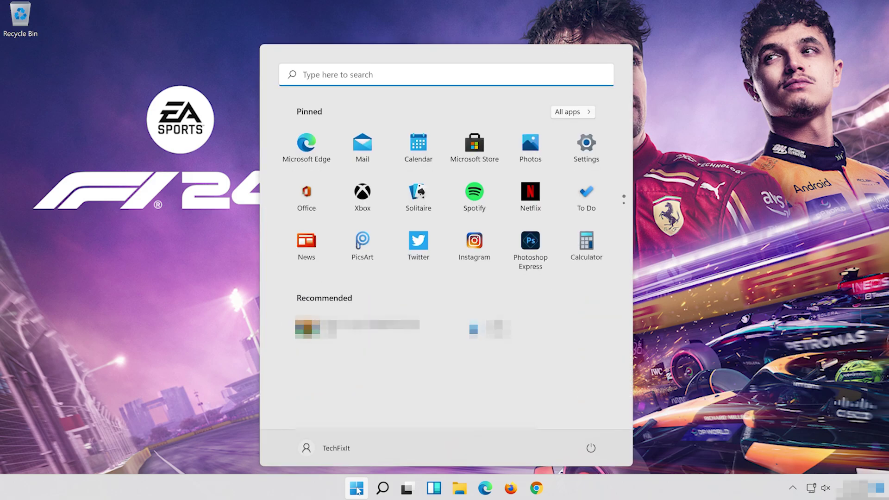
{"action": "left_click", "coordinate": [591, 448]}
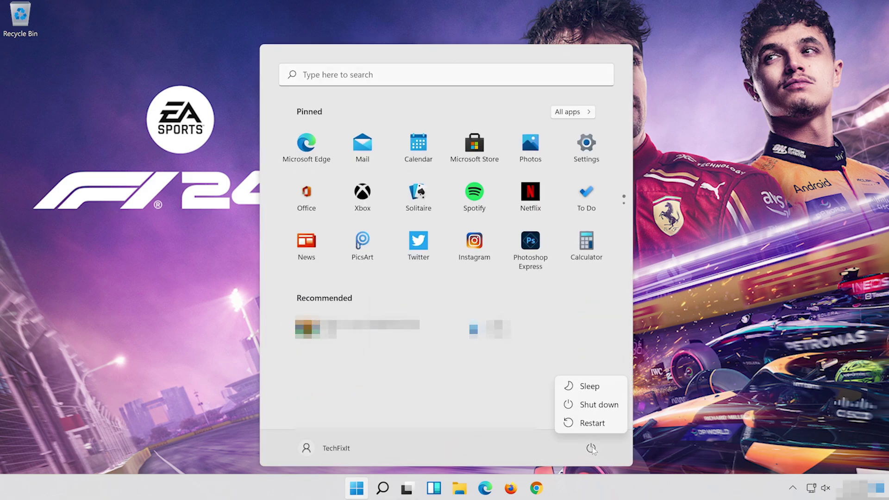
{"action": "left_click", "coordinate": [601, 427]}
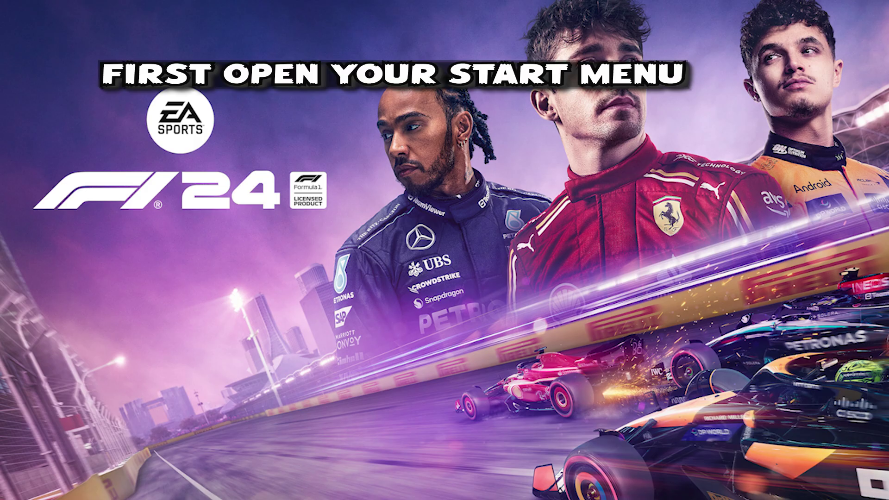
Step: Open the Sound page of the Windows system settings and choose Headphones (HDV 820) as the output device
{"action": "left_click", "coordinate": [286, 493]}
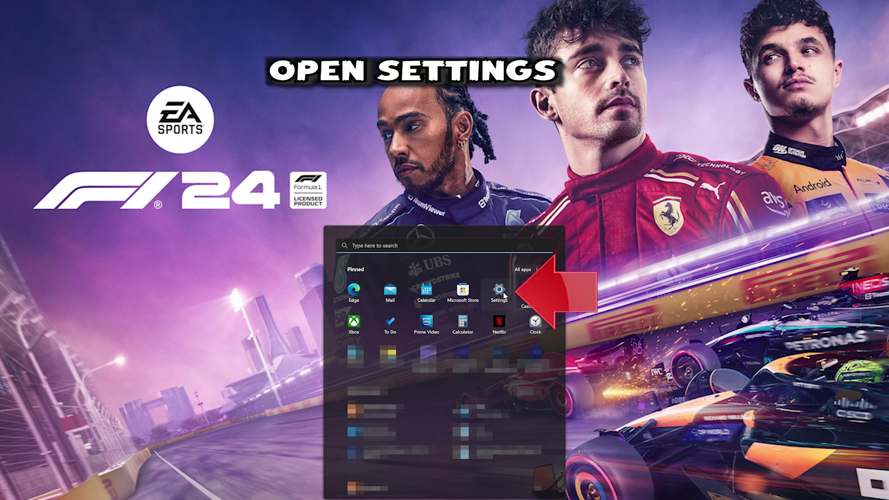
{"action": "left_click", "coordinate": [503, 293]}
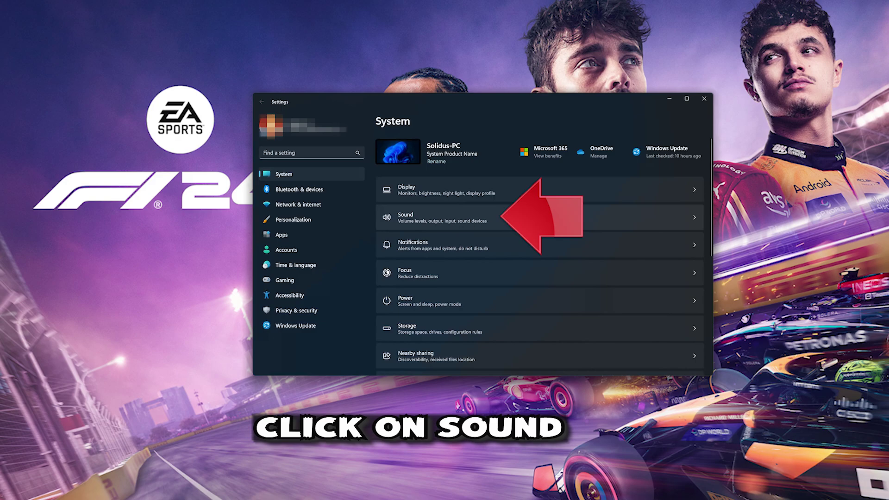
{"action": "left_click", "coordinate": [524, 215]}
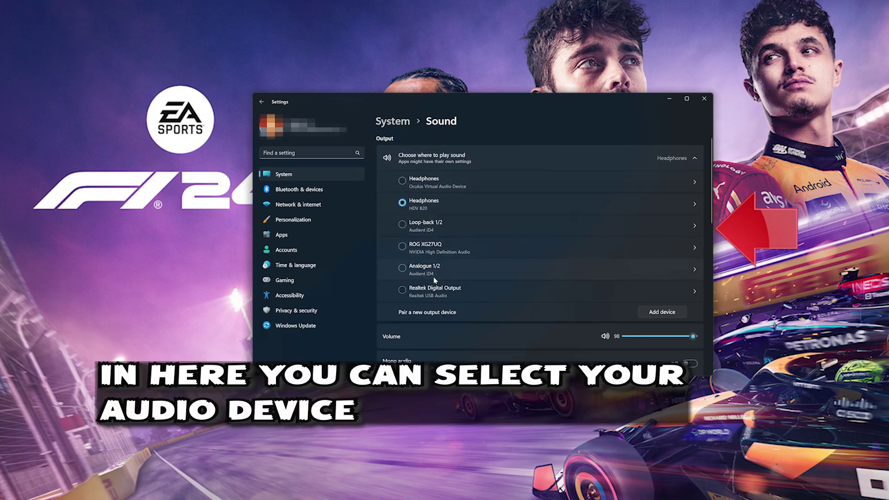
{"action": "left_click", "coordinate": [427, 182]}
{"action": "left_click", "coordinate": [425, 205]}
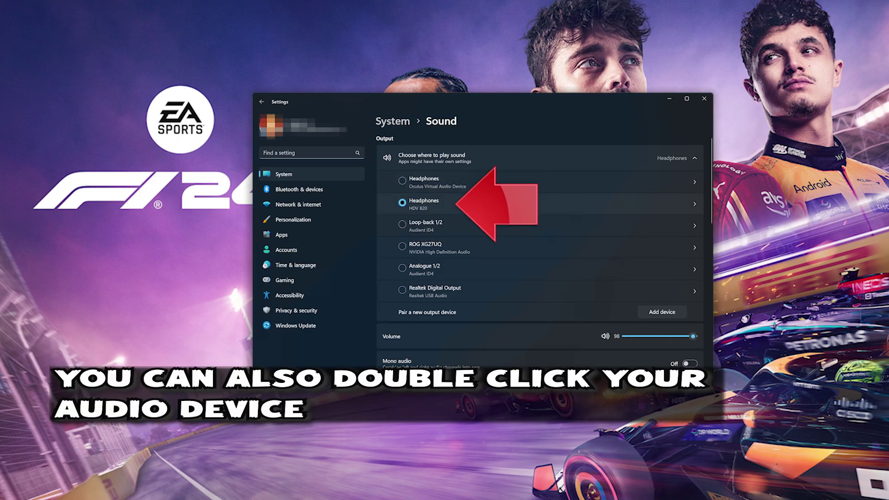
Step: Review the HDV 820 headphones' properties and the device types offered for pairing a new output device, and close Settings
{"action": "double_click", "coordinate": [478, 204]}
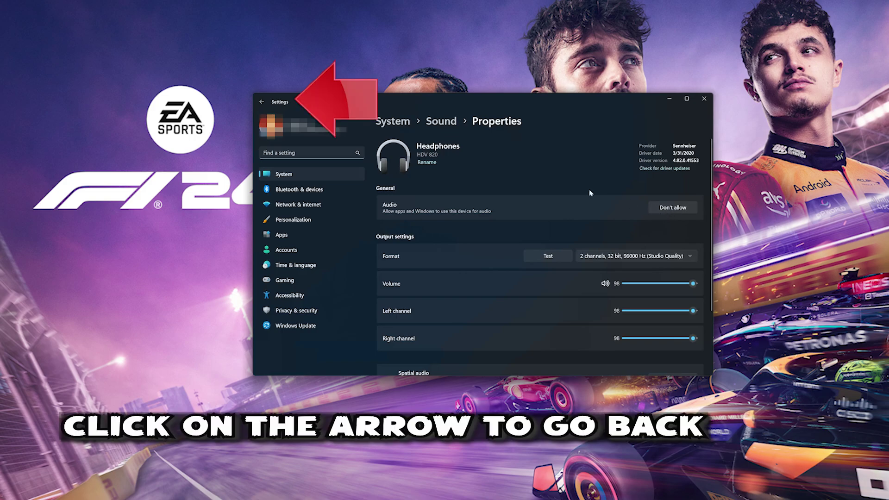
{"action": "left_click", "coordinate": [262, 101]}
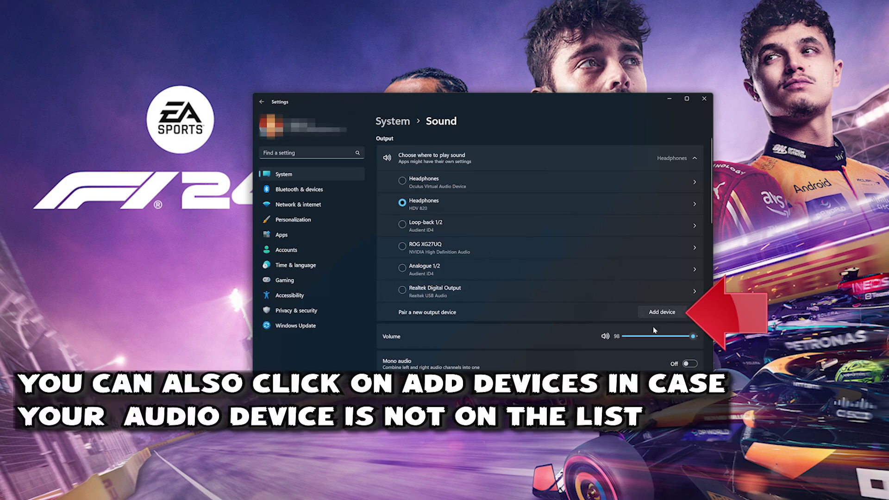
{"action": "left_click", "coordinate": [661, 312]}
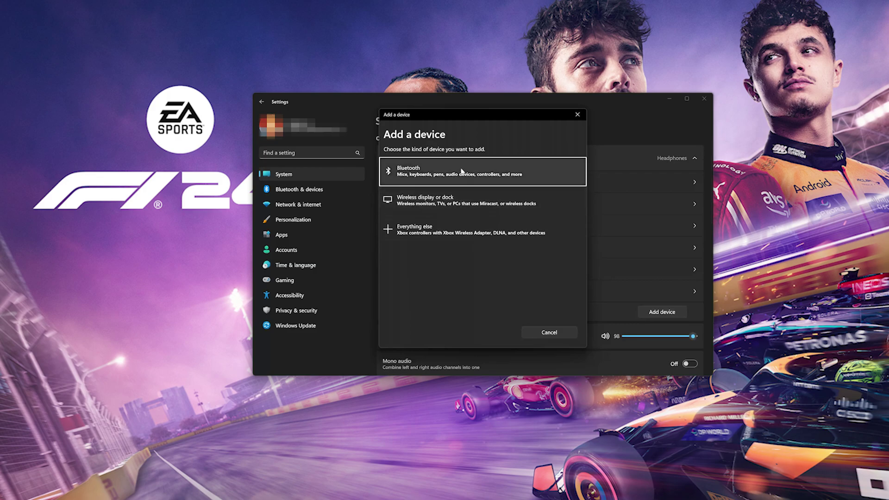
{"action": "left_click", "coordinate": [573, 117]}
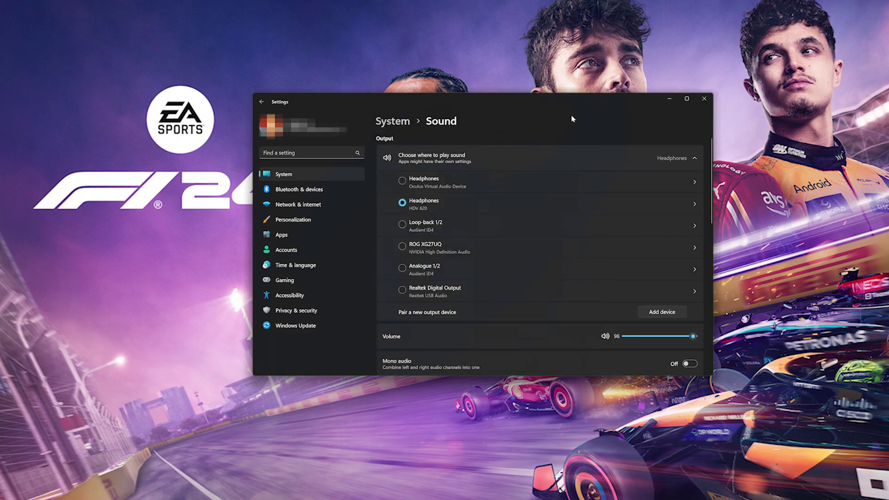
{"action": "left_click", "coordinate": [705, 99]}
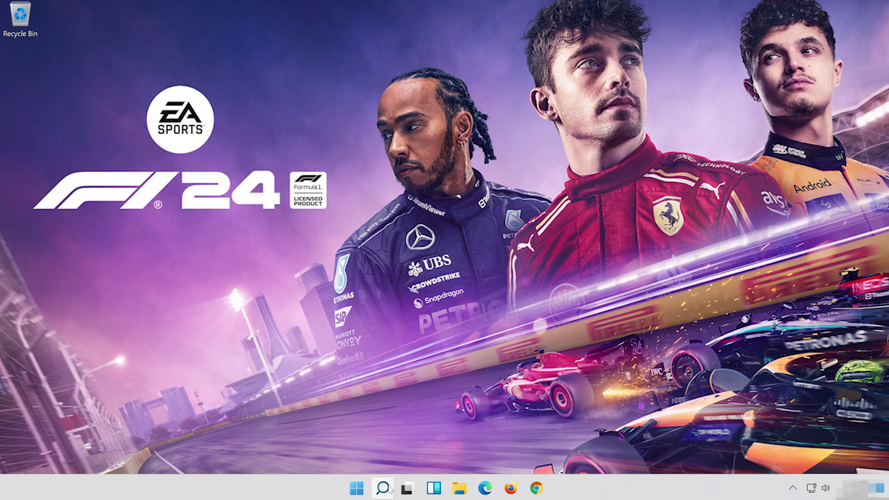
Step: Find Device Manager with a Windows search for "device manager", open it, and move its window toward the middle of the desktop
{"action": "left_click", "coordinate": [383, 488]}
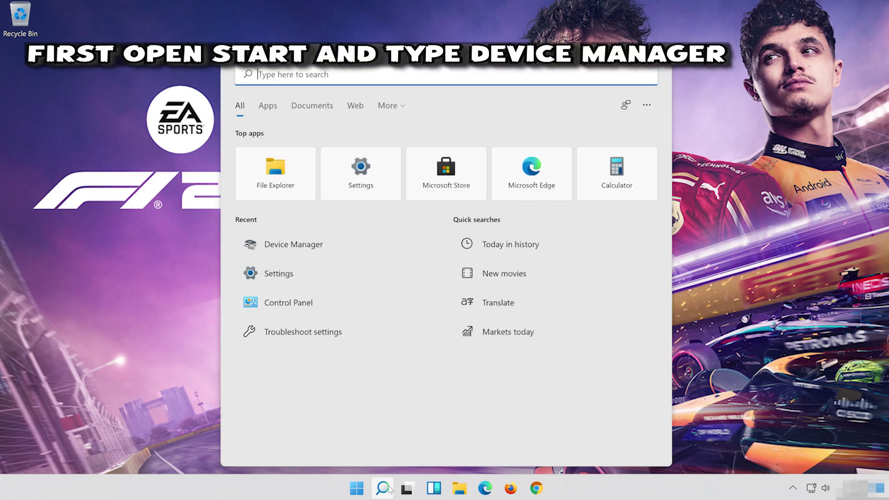
{"action": "type", "text": "device "}
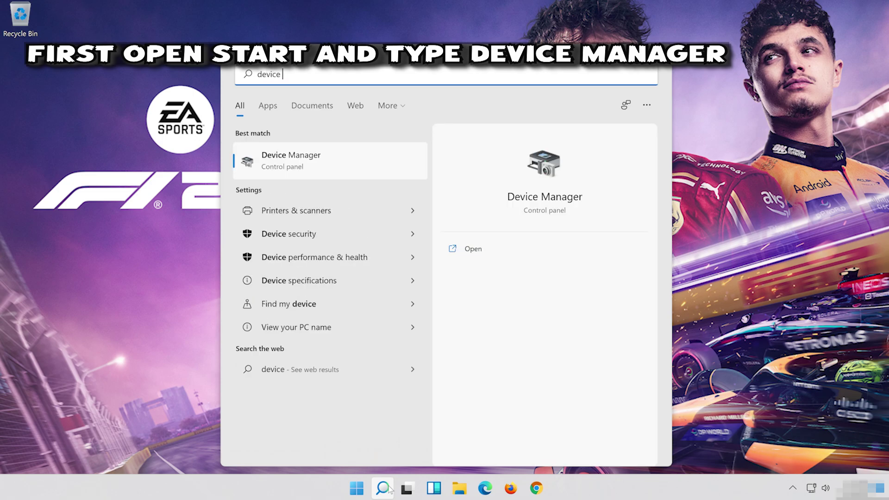
{"action": "type", "text": "manag"}
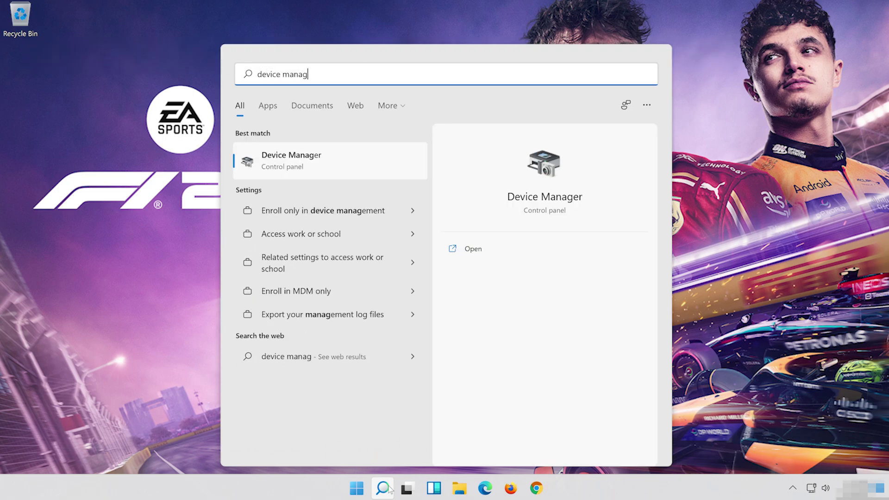
{"action": "type", "text": "er"}
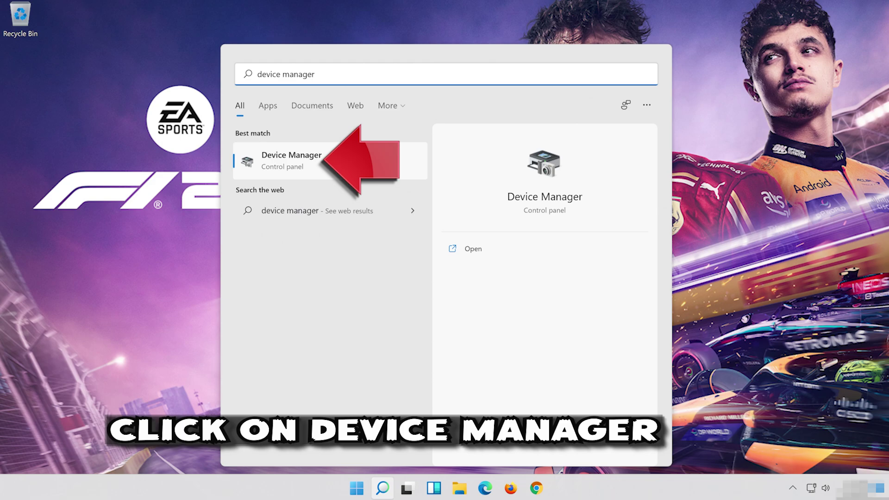
{"action": "left_click", "coordinate": [367, 163]}
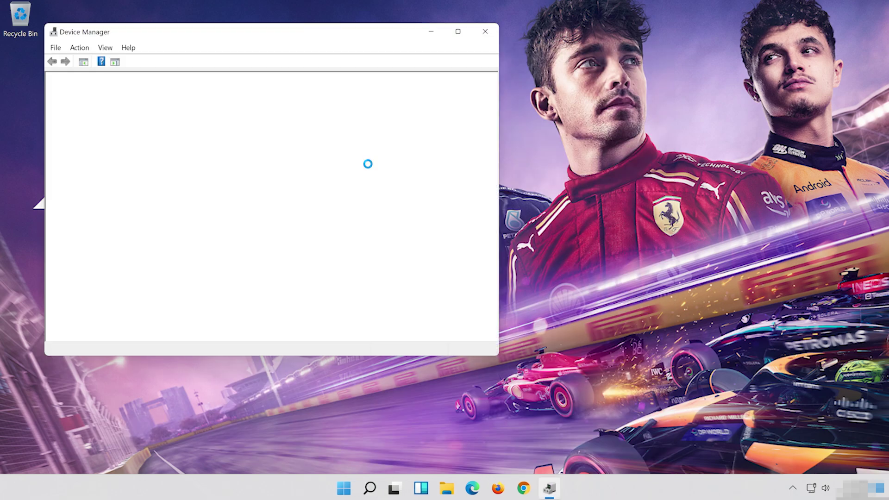
{"action": "left_click_drag", "start_coordinate": [290, 34], "coordinate": [506, 45]}
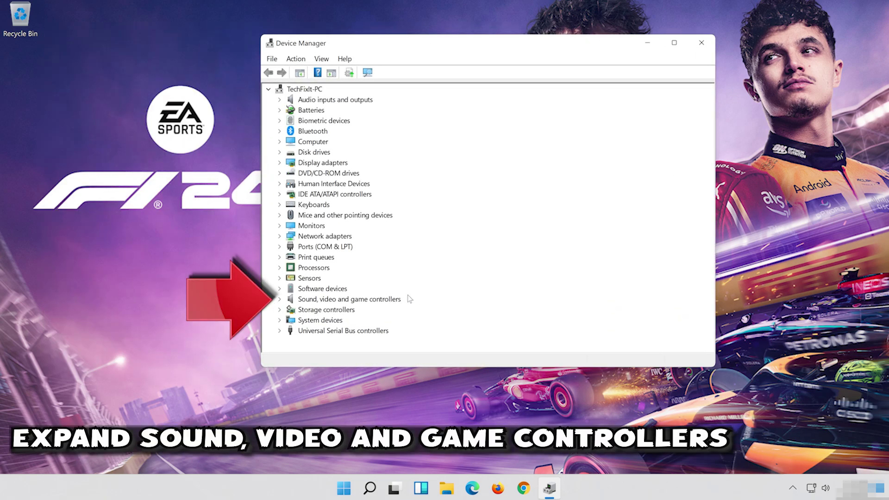
Step: Expand Sound, video and game controllers and show the driver information in the High Definition Audio Device properties
{"action": "left_click", "coordinate": [279, 299]}
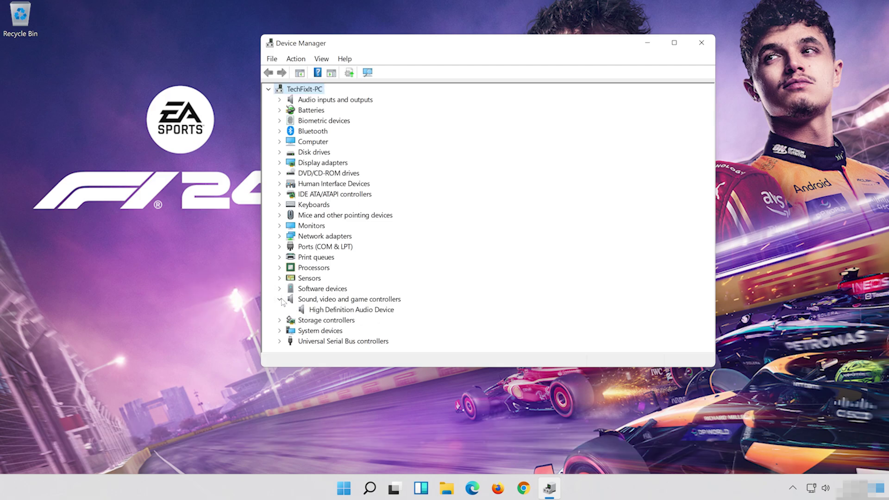
{"action": "left_click", "coordinate": [305, 314]}
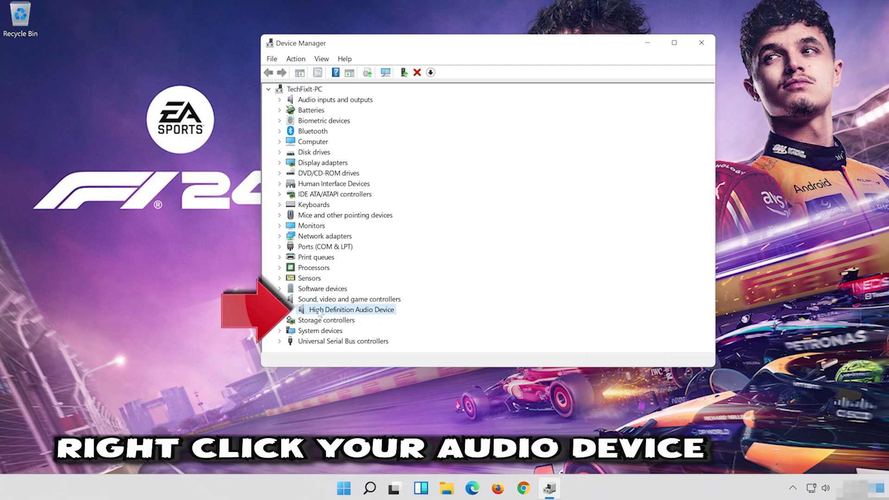
{"action": "right_click", "coordinate": [371, 314]}
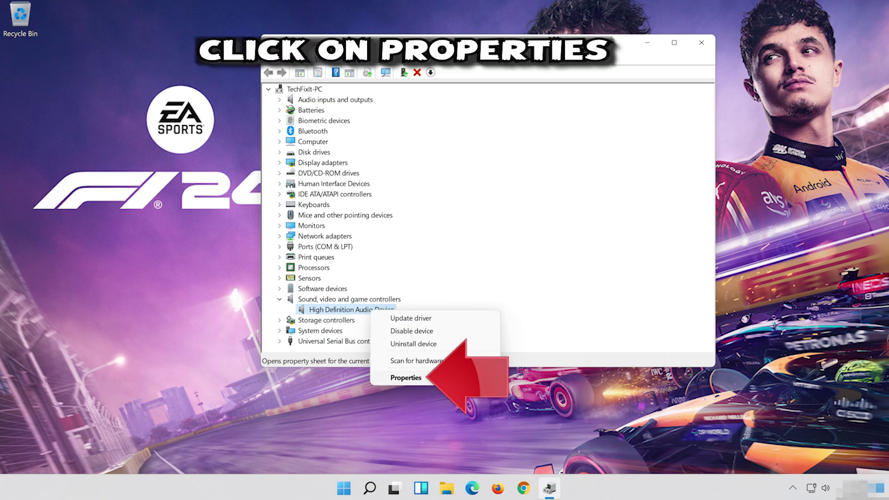
{"action": "left_click", "coordinate": [432, 377]}
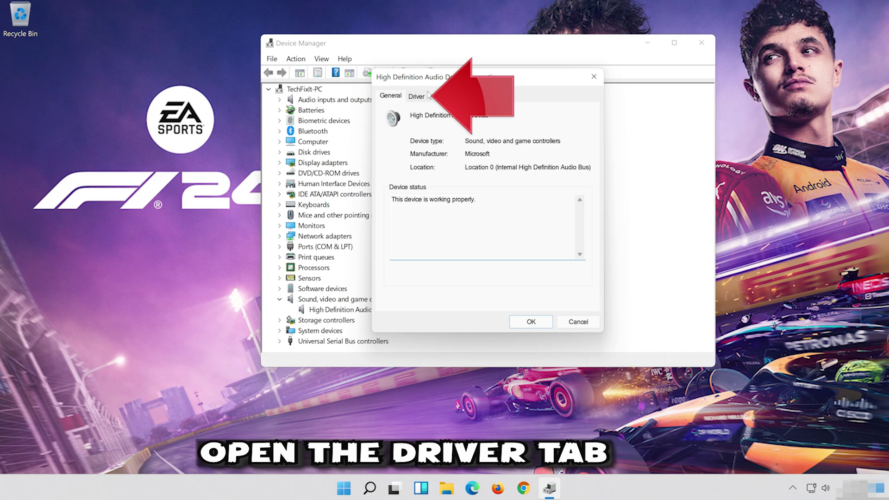
{"action": "left_click", "coordinate": [417, 97]}
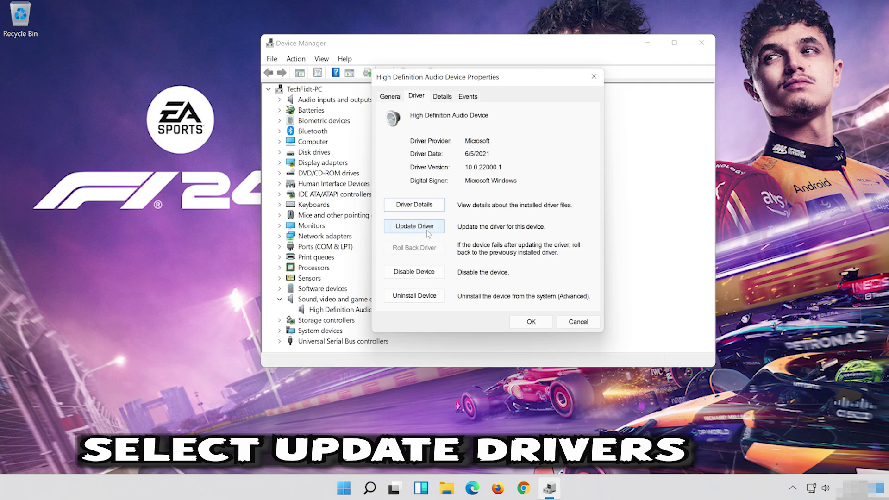
Step: Search automatically for an updated High Definition Audio Device driver, continue the search on Windows Update, and check for updates there
{"action": "left_click", "coordinate": [417, 229]}
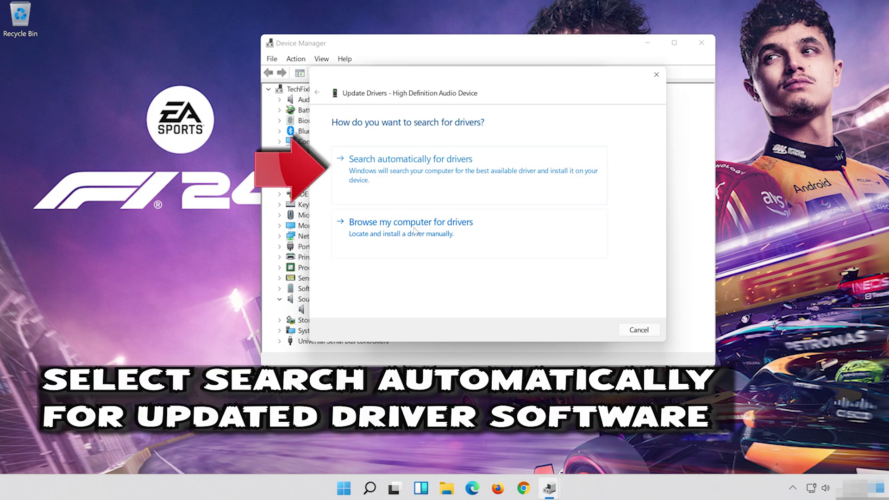
{"action": "left_click", "coordinate": [487, 178]}
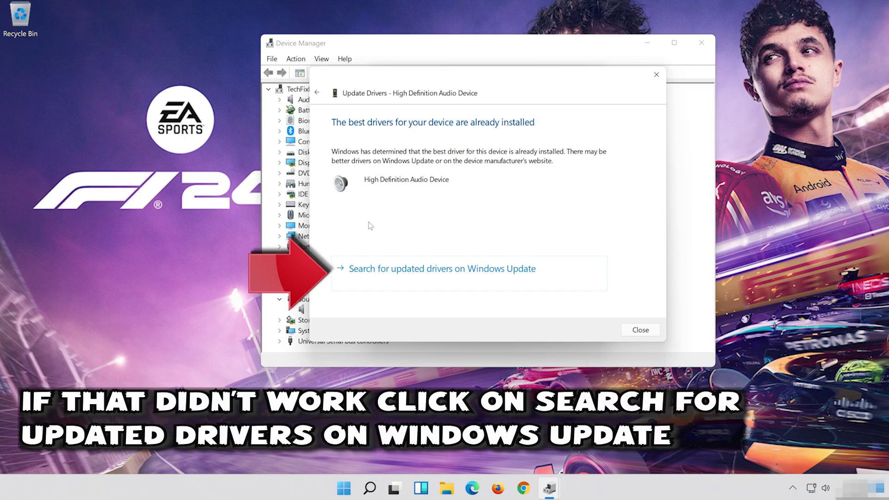
{"action": "left_click", "coordinate": [476, 281]}
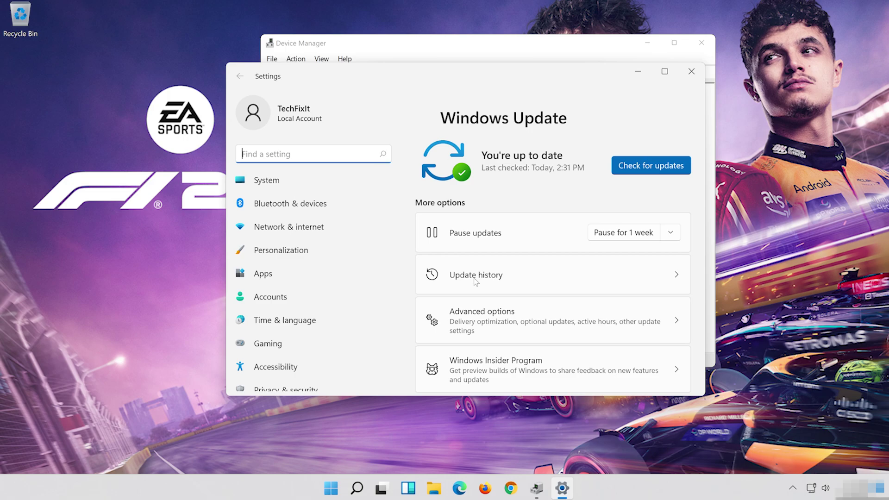
{"action": "left_click", "coordinate": [644, 168]}
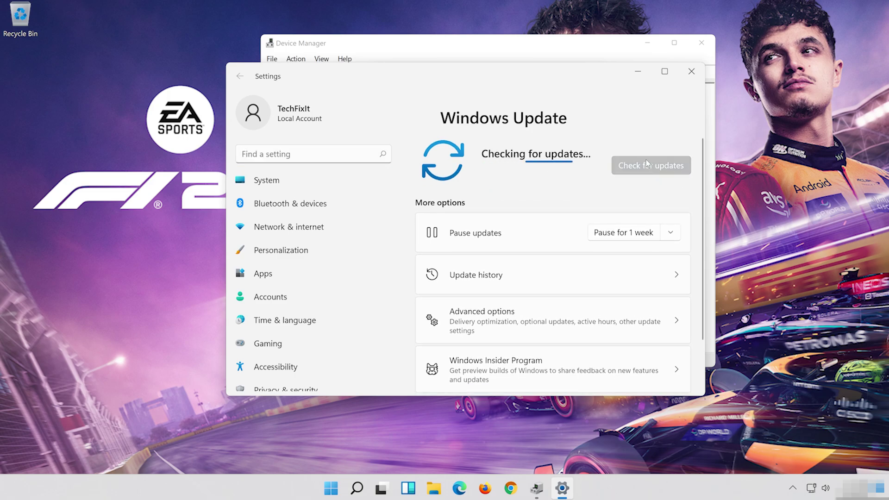